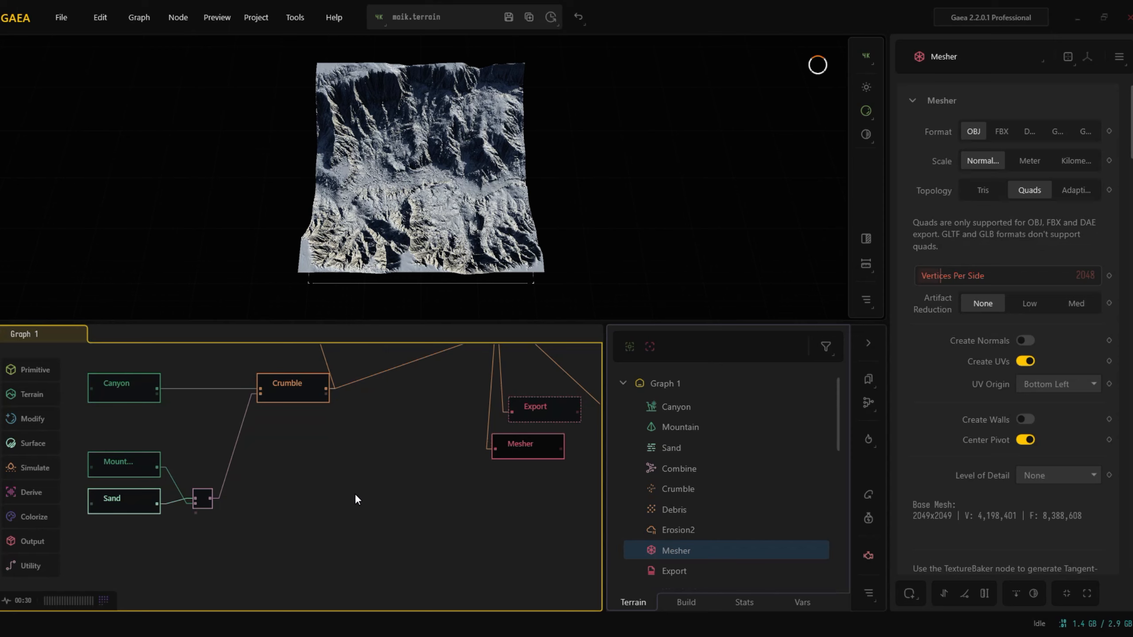
Step: Review the terrain chain by previewing the Crumble, Debris, Erosion2 and Weathering nodes in turn
{"action": "middle_click_drag", "start_coordinate": [424, 427], "coordinate": [390, 560]}
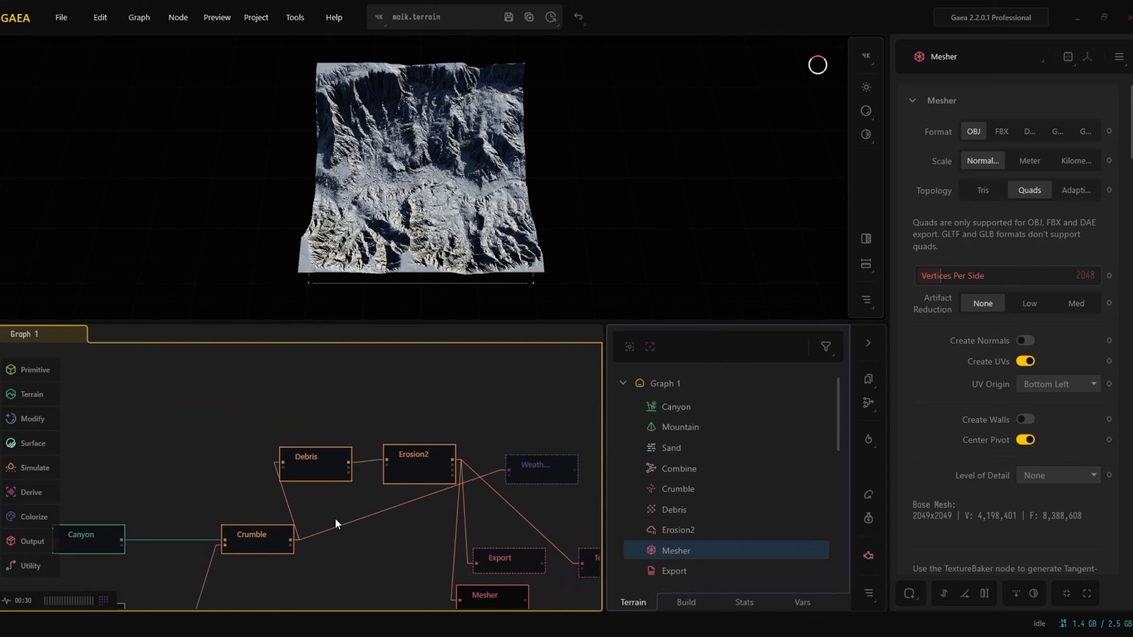
{"action": "middle_click_drag", "start_coordinate": [327, 583], "coordinate": [374, 465]}
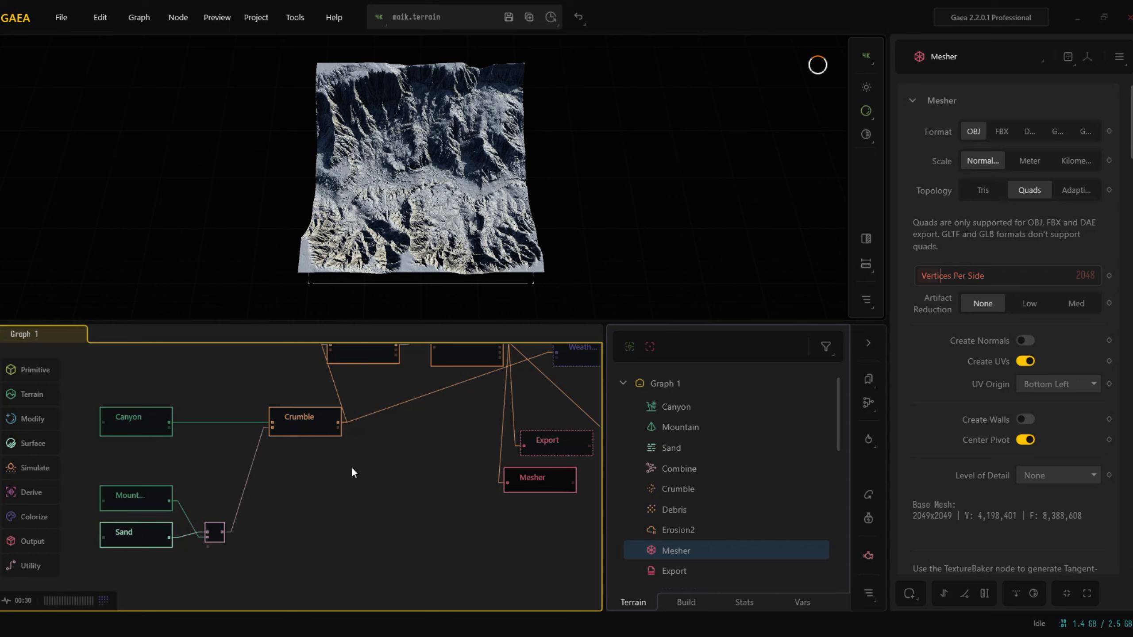
{"action": "left_click", "coordinate": [305, 425]}
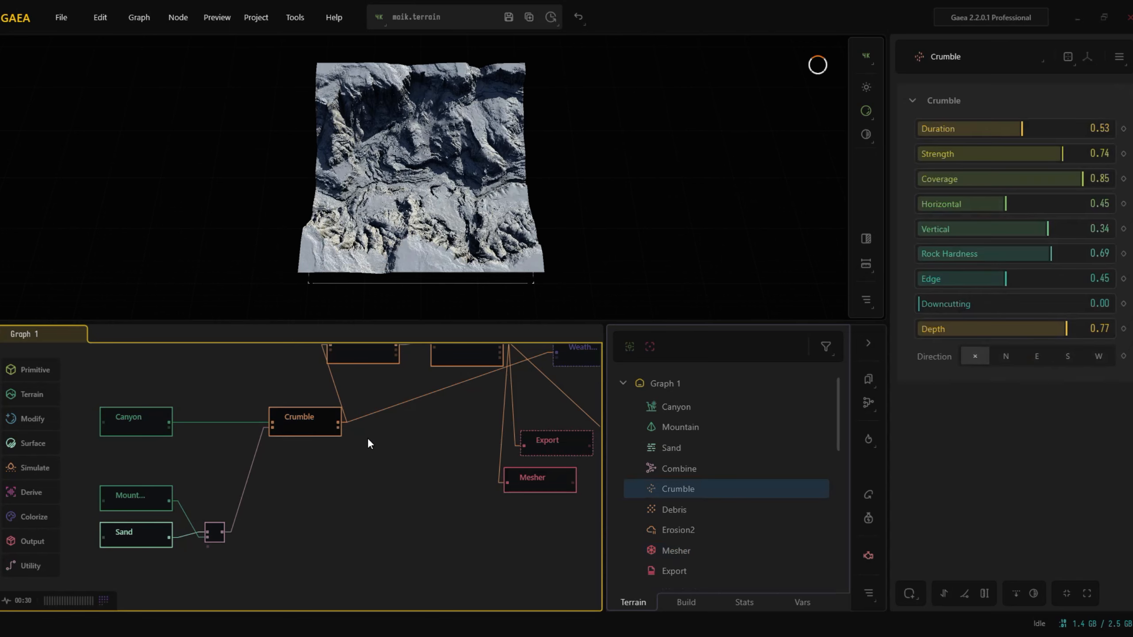
{"action": "middle_click_drag", "start_coordinate": [431, 445], "coordinate": [386, 511]}
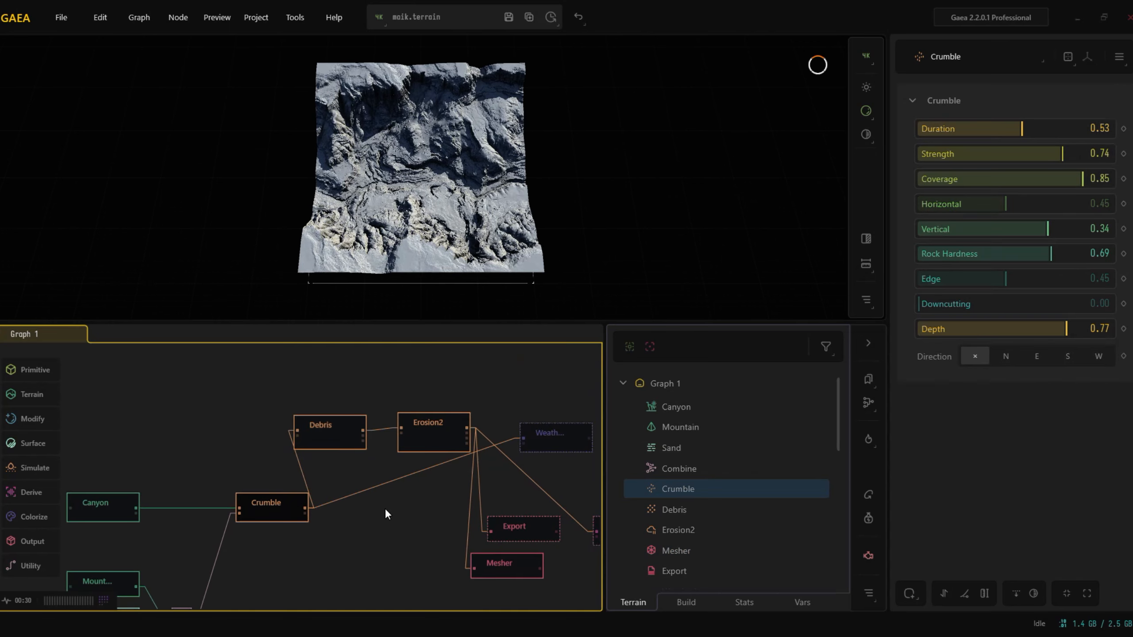
{"action": "left_click", "coordinate": [334, 426]}
{"action": "left_click", "coordinate": [446, 424]}
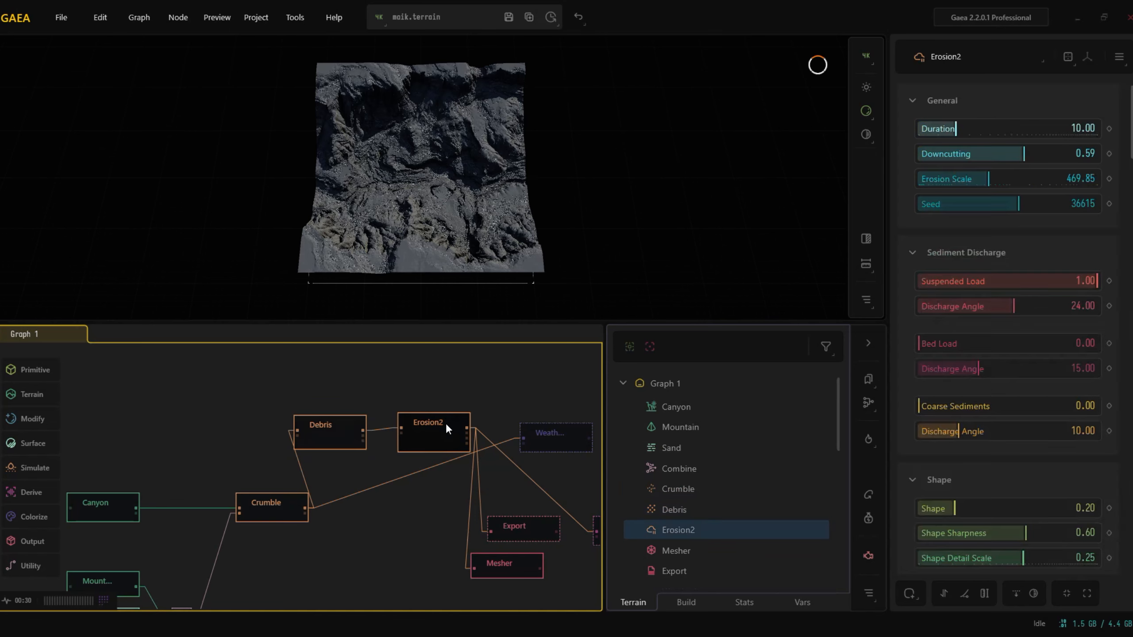
{"action": "middle_click_drag", "start_coordinate": [500, 401], "coordinate": [303, 396]}
{"action": "left_click", "coordinate": [302, 397]}
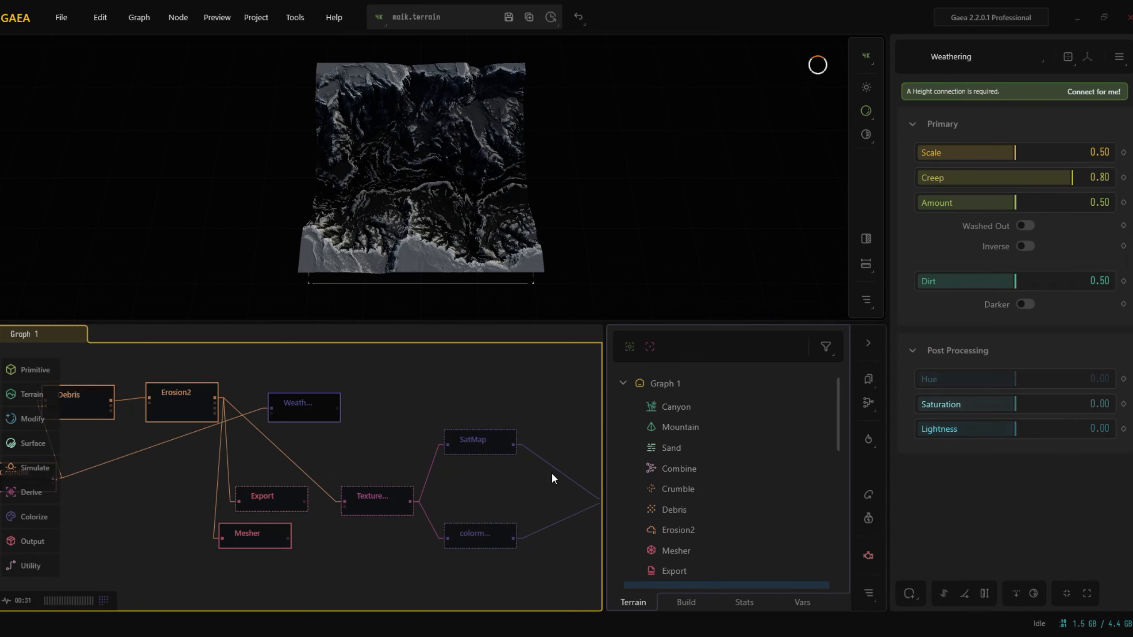
Step: Compare the colour results of the SatMap and colormap nodes, and preview the BASEMAP node that combines them
{"action": "middle_click_drag", "start_coordinate": [552, 473], "coordinate": [409, 434]}
{"action": "left_click", "coordinate": [333, 400]}
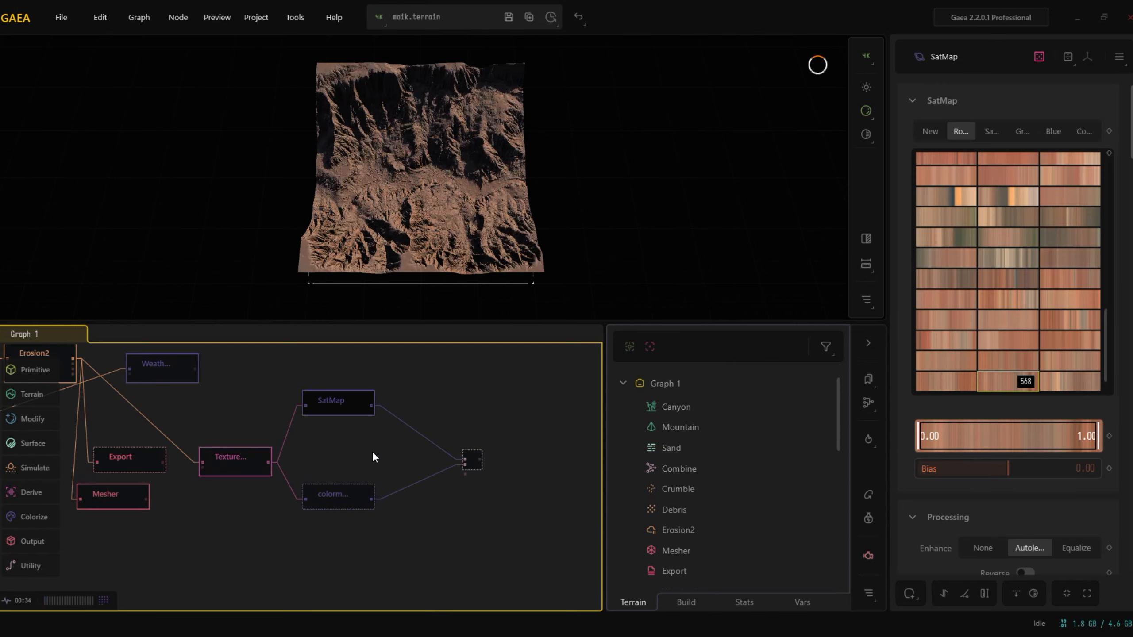
{"action": "left_click", "coordinate": [349, 502]}
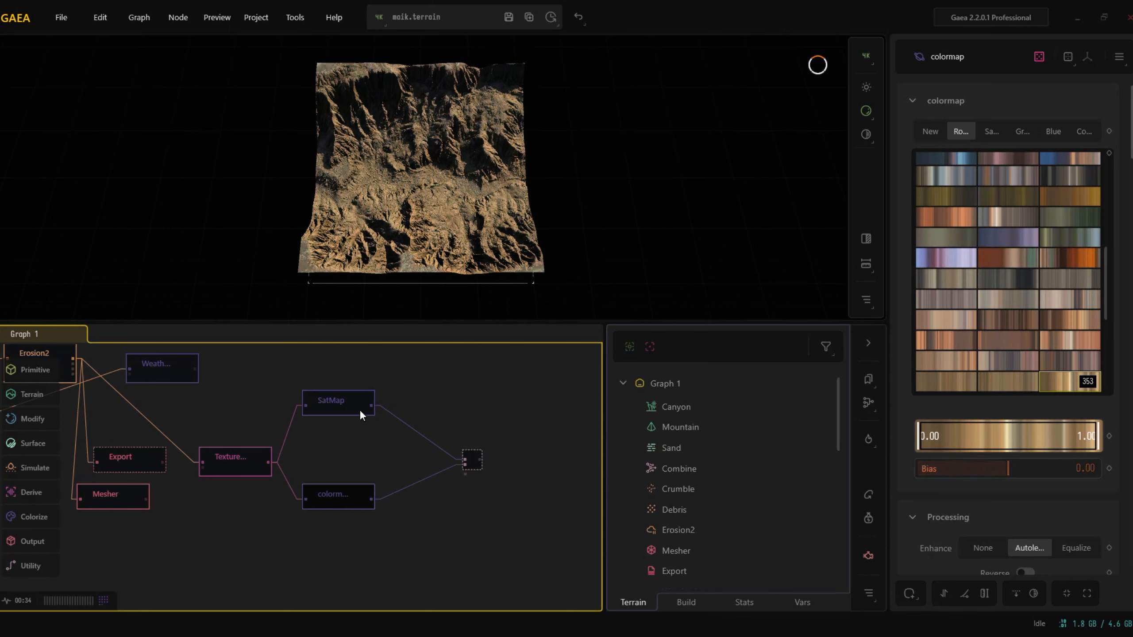
{"action": "left_click", "coordinate": [341, 399]}
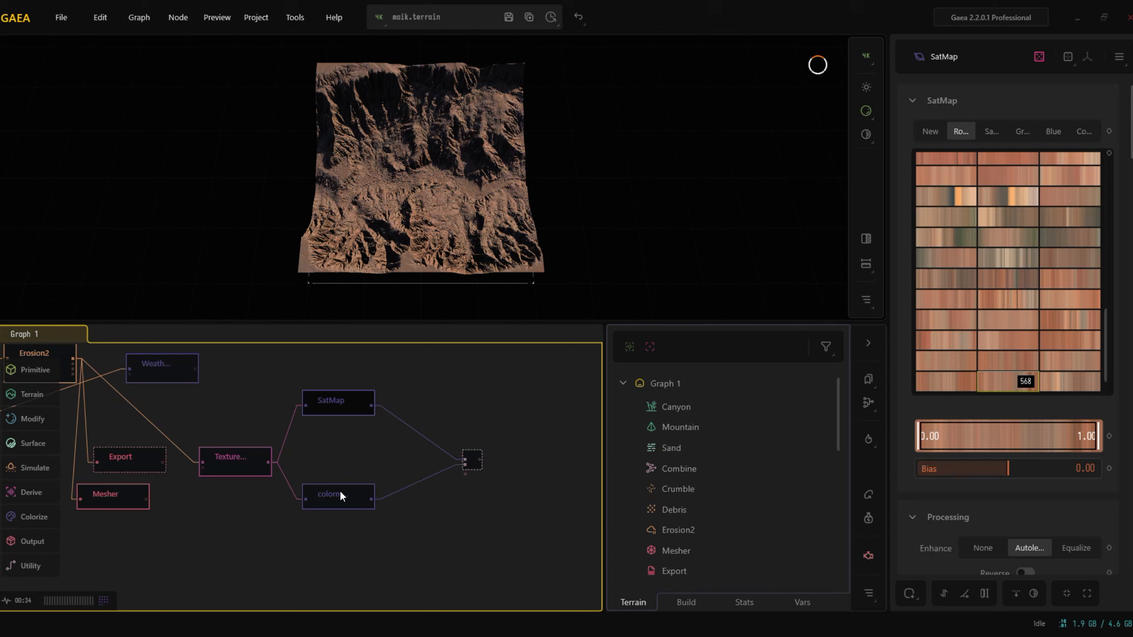
{"action": "left_click", "coordinate": [339, 493]}
{"action": "left_click", "coordinate": [338, 397]}
{"action": "left_click", "coordinate": [472, 459]}
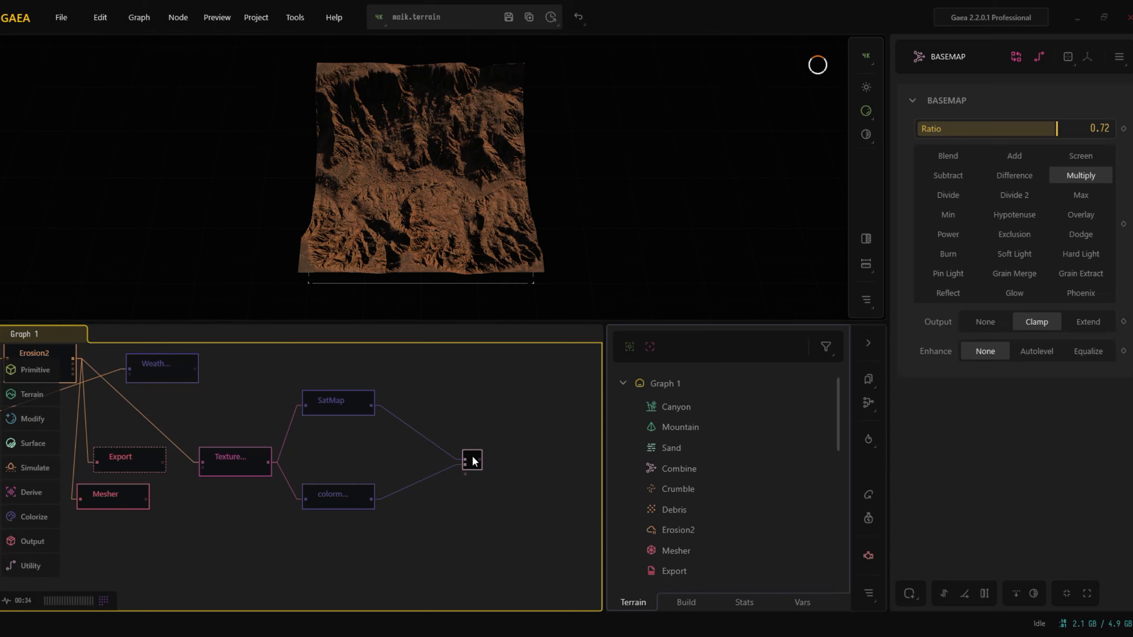
Step: Move the Export node slightly upward, further away from the Mesher node
{"action": "middle_click_drag", "start_coordinate": [118, 534], "coordinate": [417, 611]}
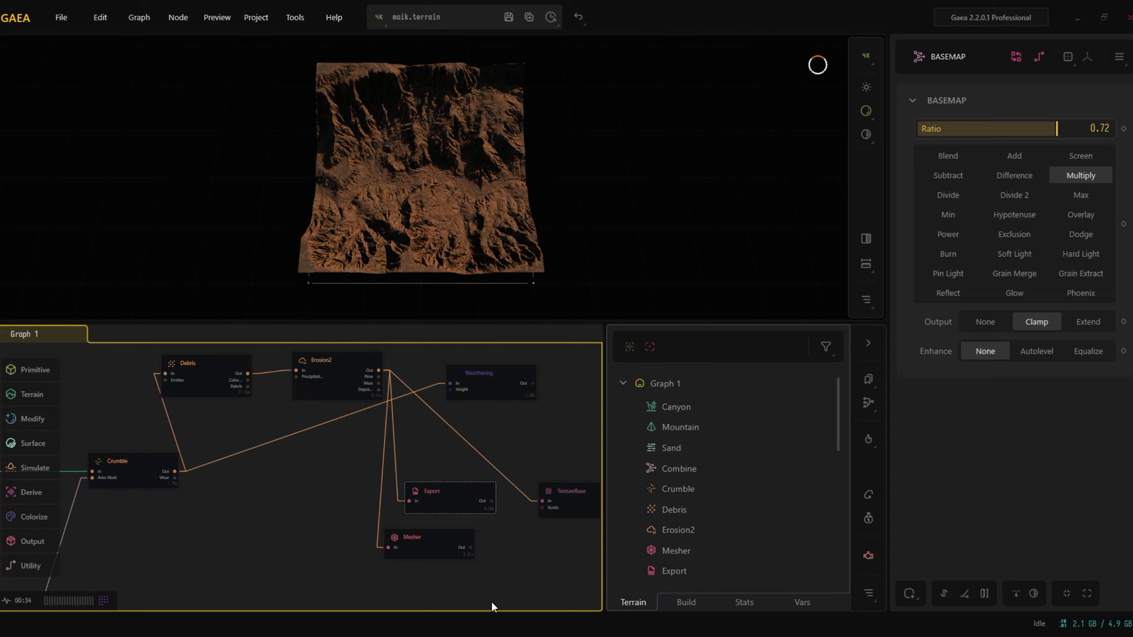
{"action": "left_click_drag", "start_coordinate": [444, 499], "coordinate": [447, 486]}
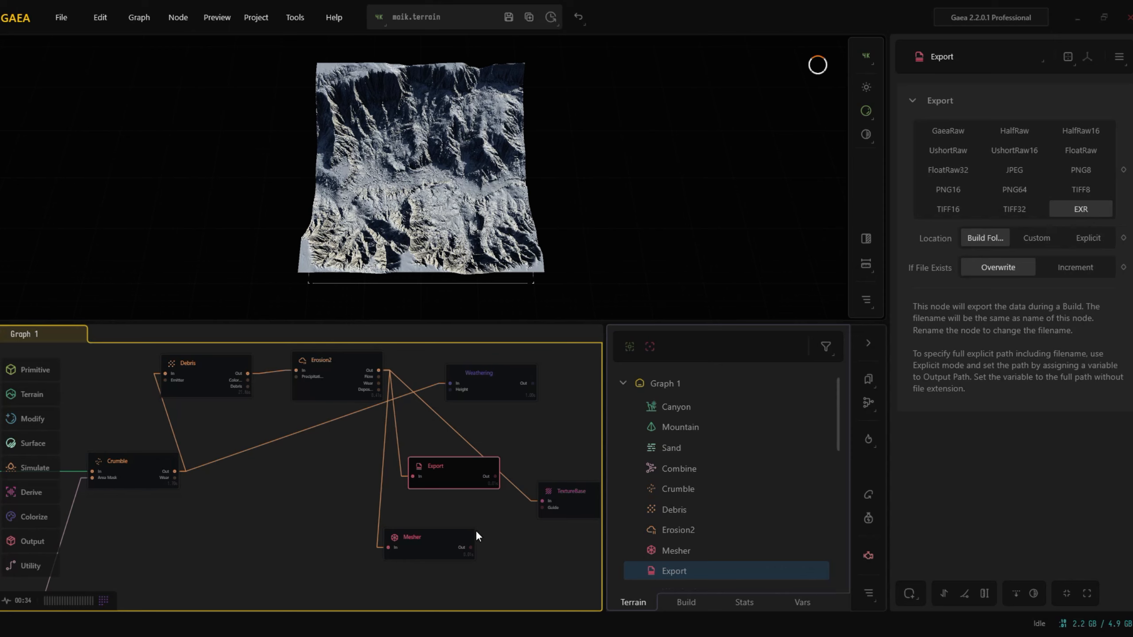
Step: Enable Create Normals on the Mesher node, mark the node for export and inspect its save marker
{"action": "left_click", "coordinate": [421, 540]}
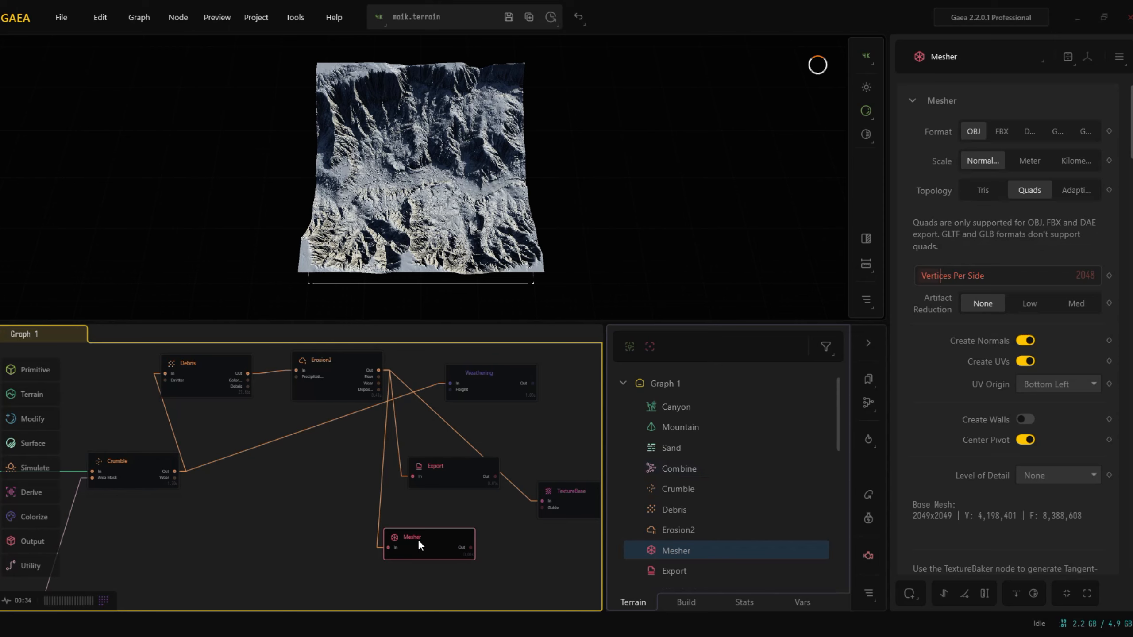
{"action": "mouse_move", "coordinate": [416, 539]}
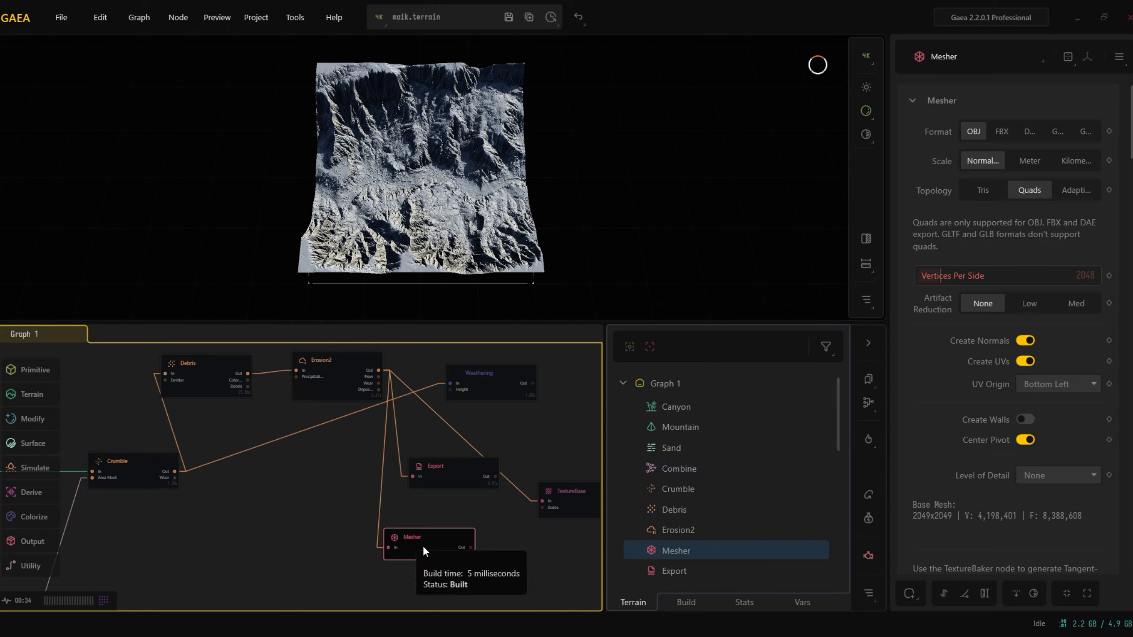
{"action": "key", "text": "ctrl+e"}
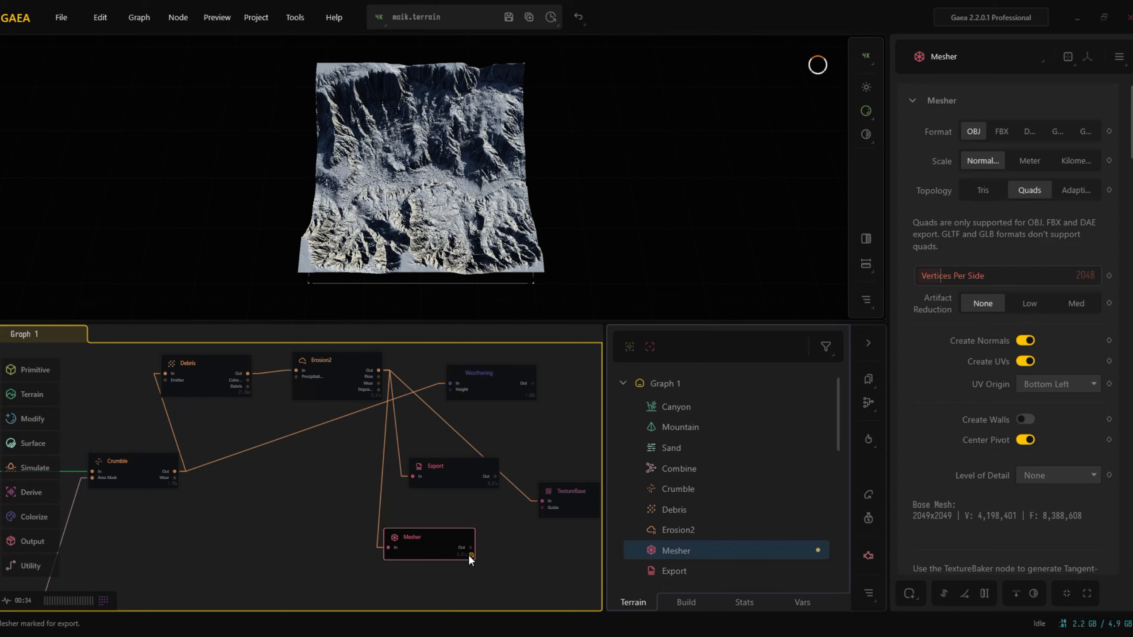
{"action": "scroll", "coordinate": [468, 554], "scroll_direction": "up", "scroll_amount": 6}
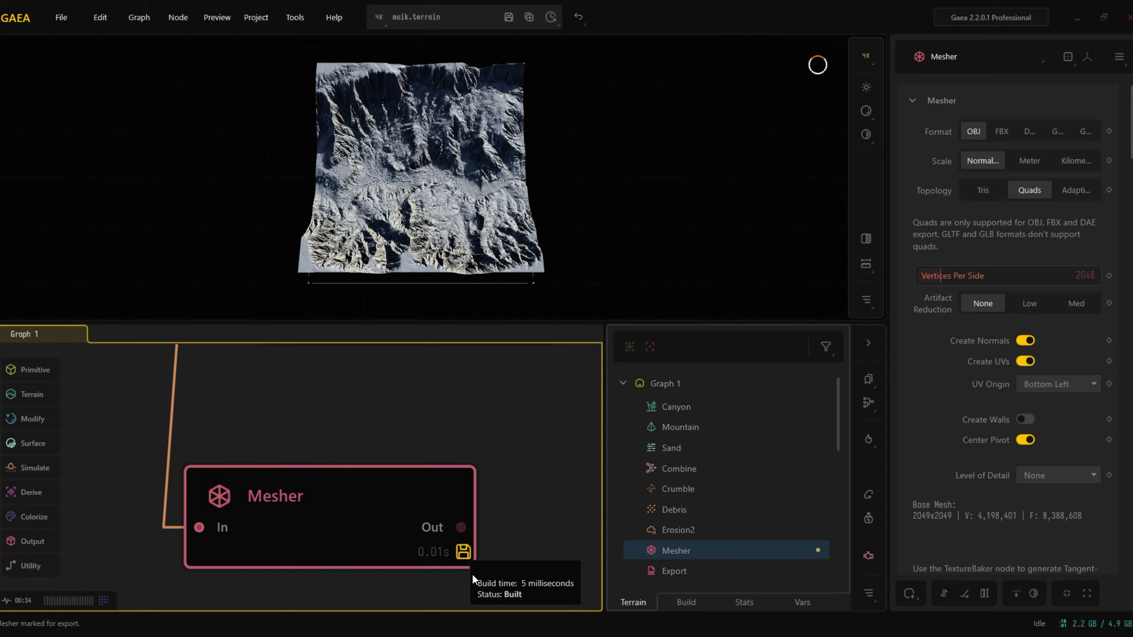
{"action": "scroll", "coordinate": [466, 550], "scroll_direction": "up", "scroll_amount": 5}
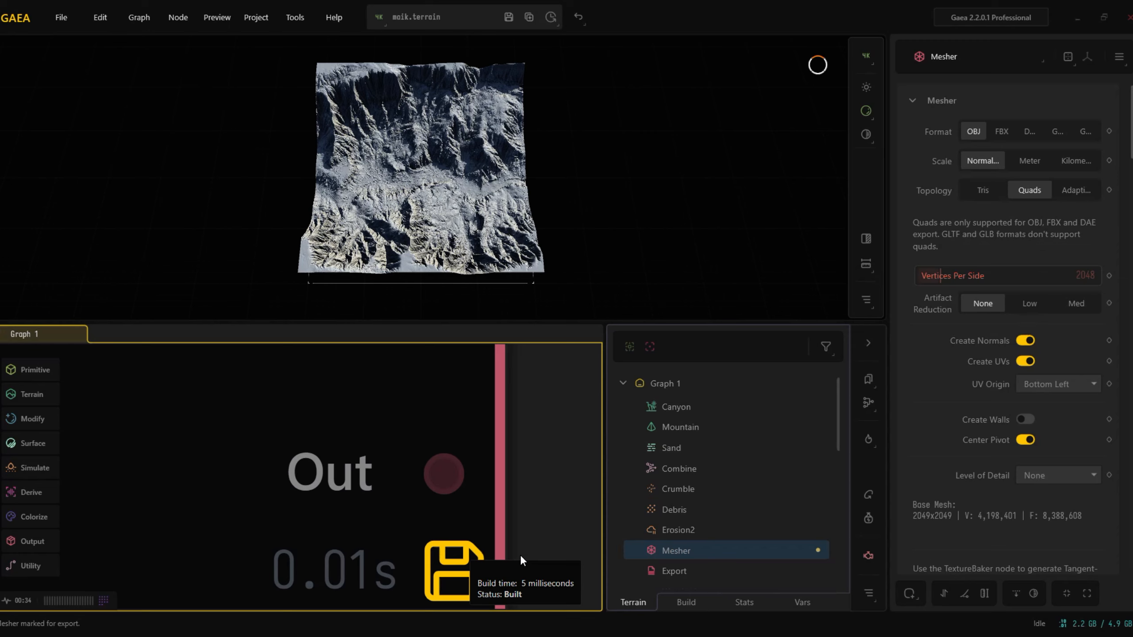
{"action": "scroll", "coordinate": [432, 567], "scroll_direction": "up", "scroll_amount": 2}
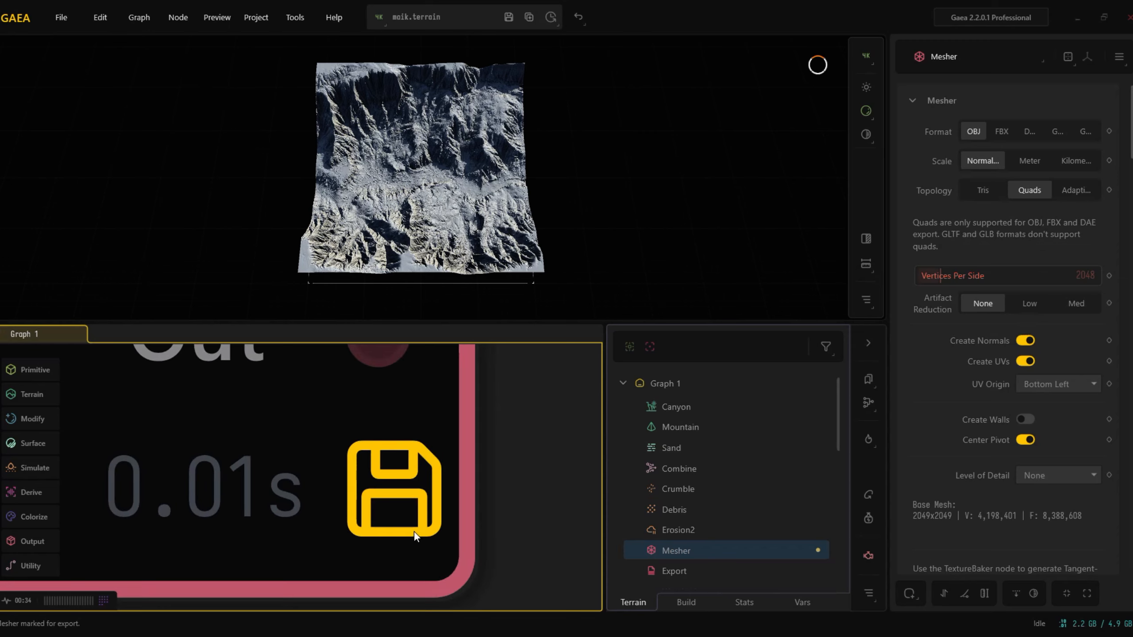
{"action": "scroll", "coordinate": [415, 532], "scroll_direction": "down", "scroll_amount": 5}
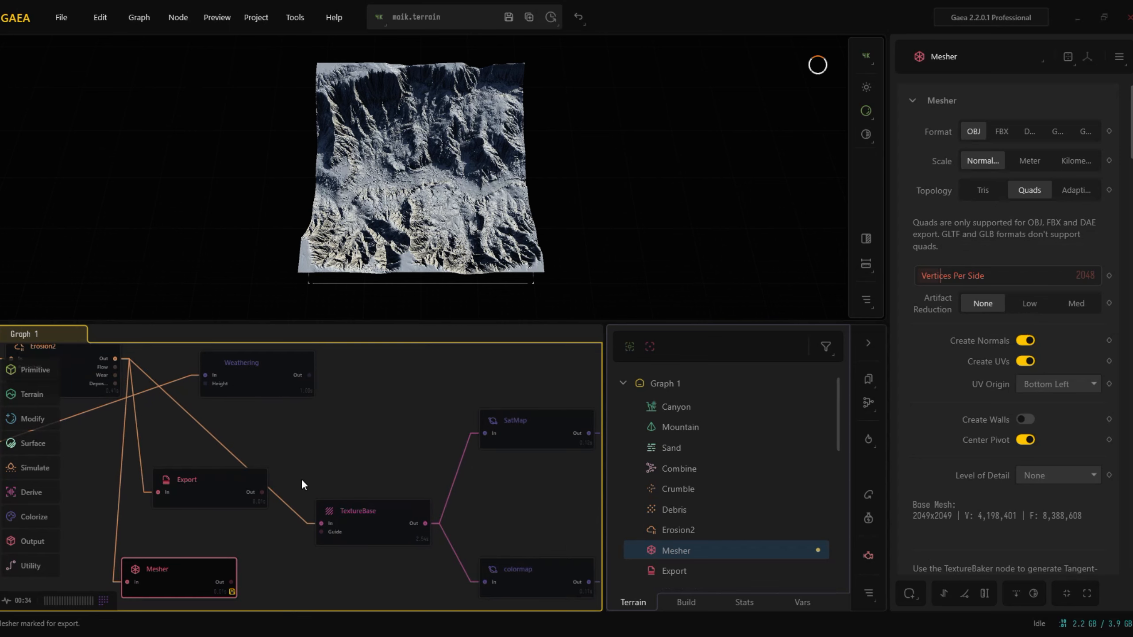
Step: Mark the Export, SatMap and colormap nodes for export
{"action": "left_click", "coordinate": [217, 482]}
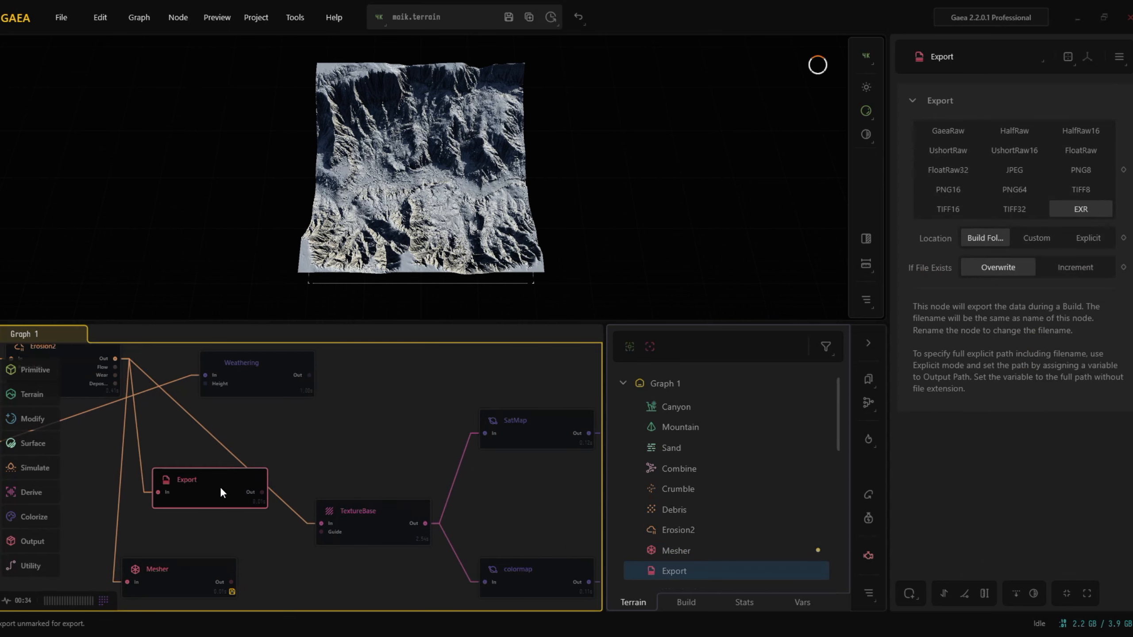
{"action": "key", "text": "ctrl+e"}
{"action": "middle_click_drag", "start_coordinate": [503, 489], "coordinate": [273, 460]}
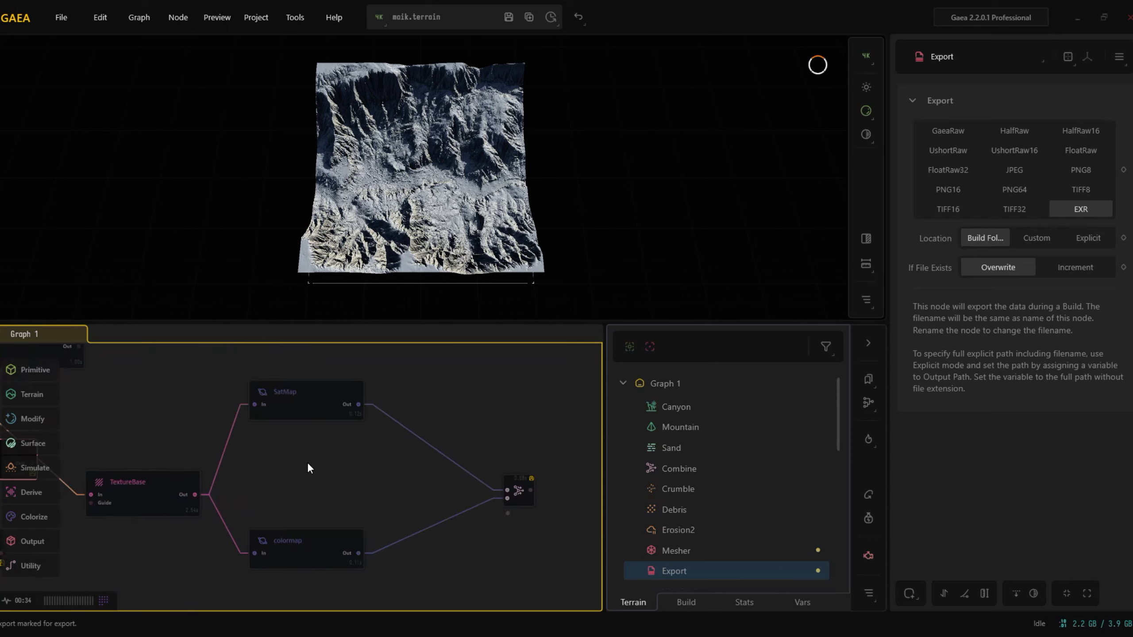
{"action": "left_click", "coordinate": [322, 390]}
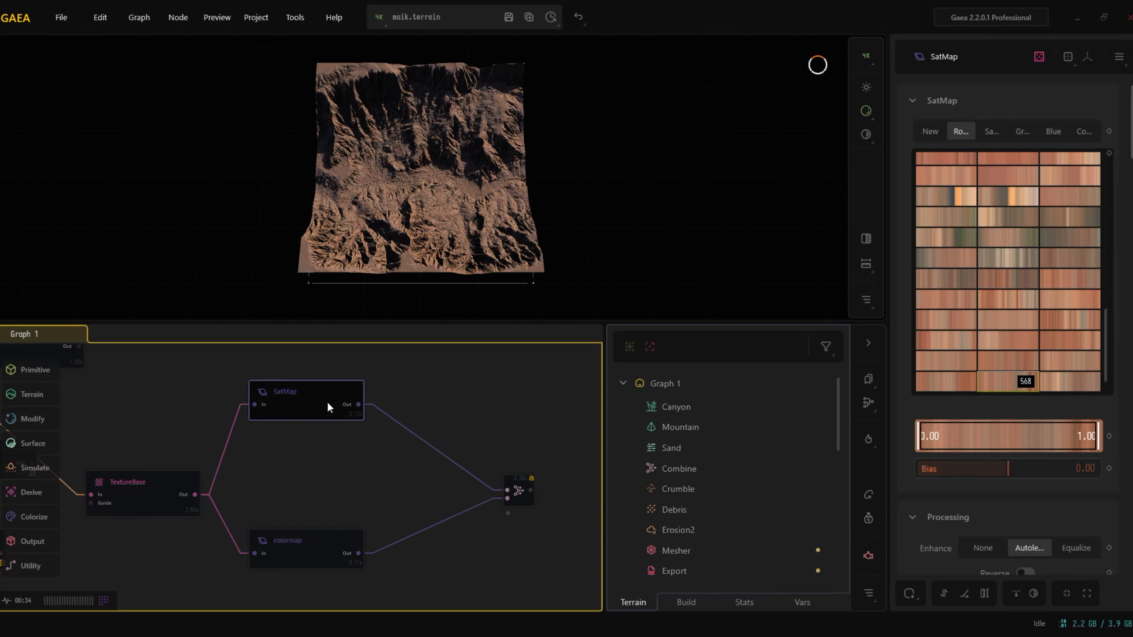
{"action": "key", "text": "ctrl+e"}
{"action": "left_click", "coordinate": [336, 545]}
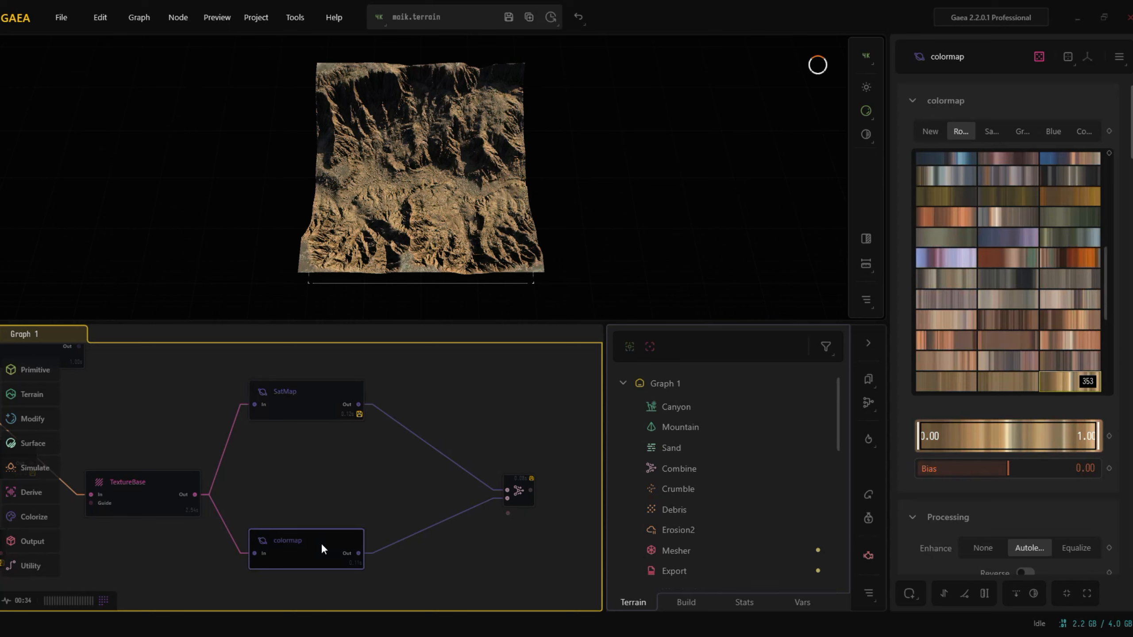
{"action": "key", "text": "ctrl+e"}
{"action": "middle_click_drag", "start_coordinate": [303, 498], "coordinate": [568, 500]}
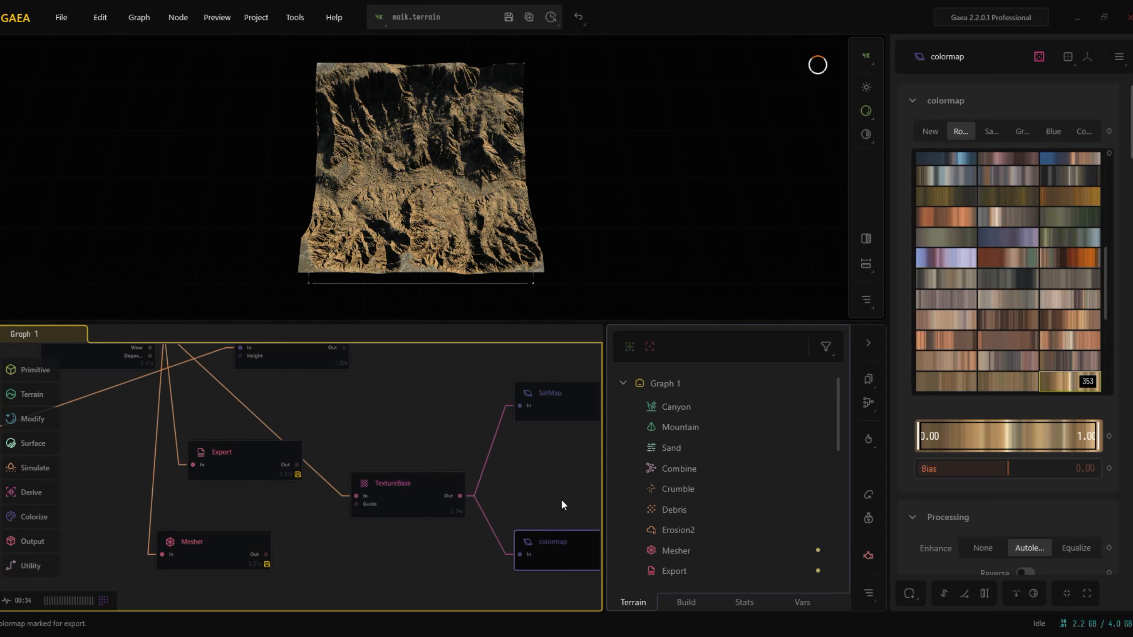
{"action": "middle_click_drag", "start_coordinate": [327, 433], "coordinate": [512, 437]}
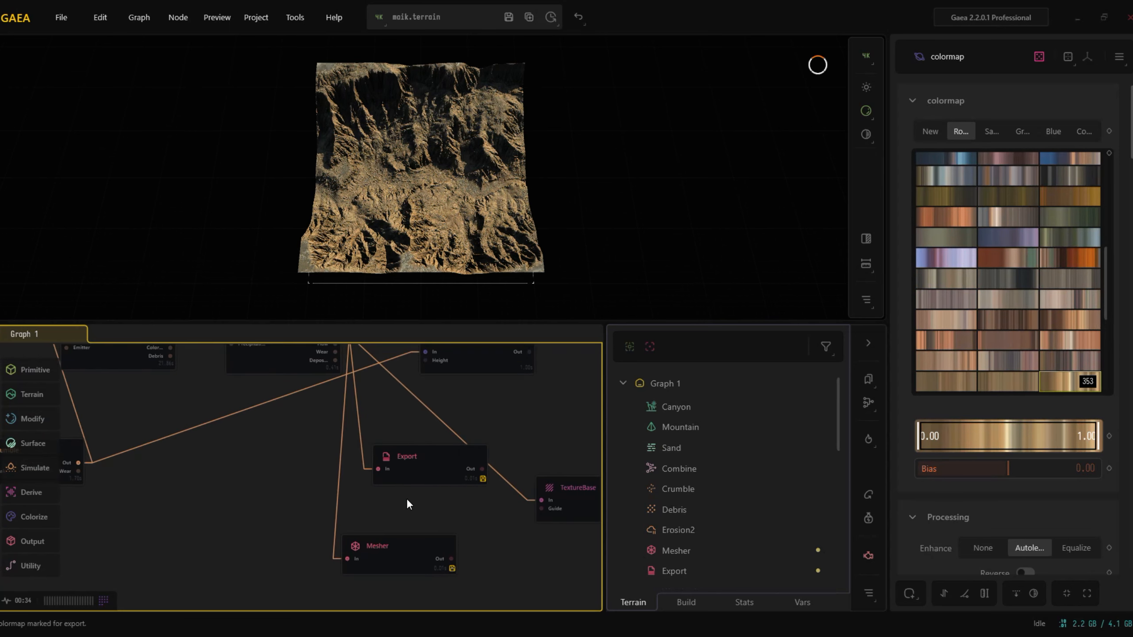
{"action": "mouse_move", "coordinate": [275, 431]}
{"action": "middle_mouse_down"}
{"action": "mouse_move", "coordinate": [306, 552]}
{"action": "mouse_move", "coordinate": [278, 423]}
{"action": "middle_mouse_up"}
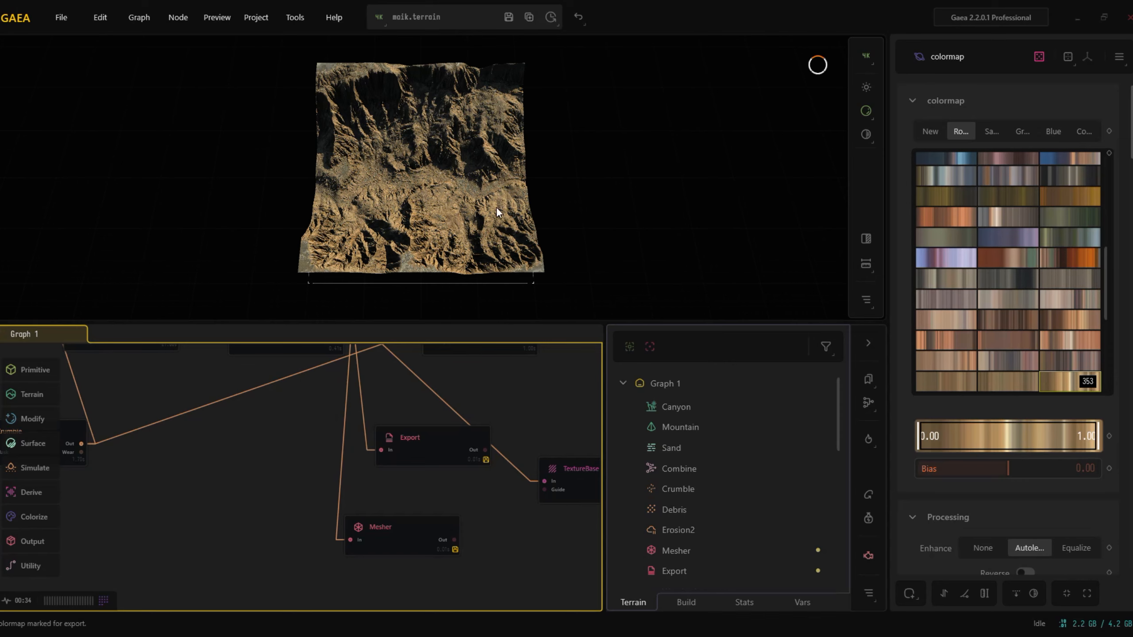
Step: Open the project's Build Settings and view the Build section after the Resolution section
{"action": "left_click", "coordinate": [260, 20]}
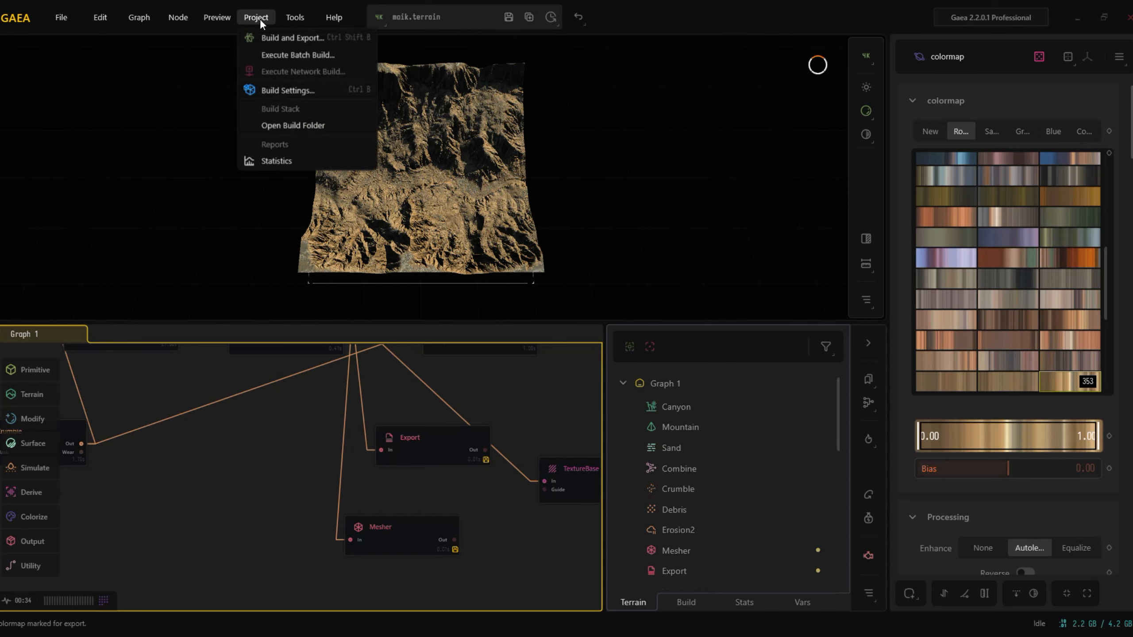
{"action": "left_click", "coordinate": [288, 92]}
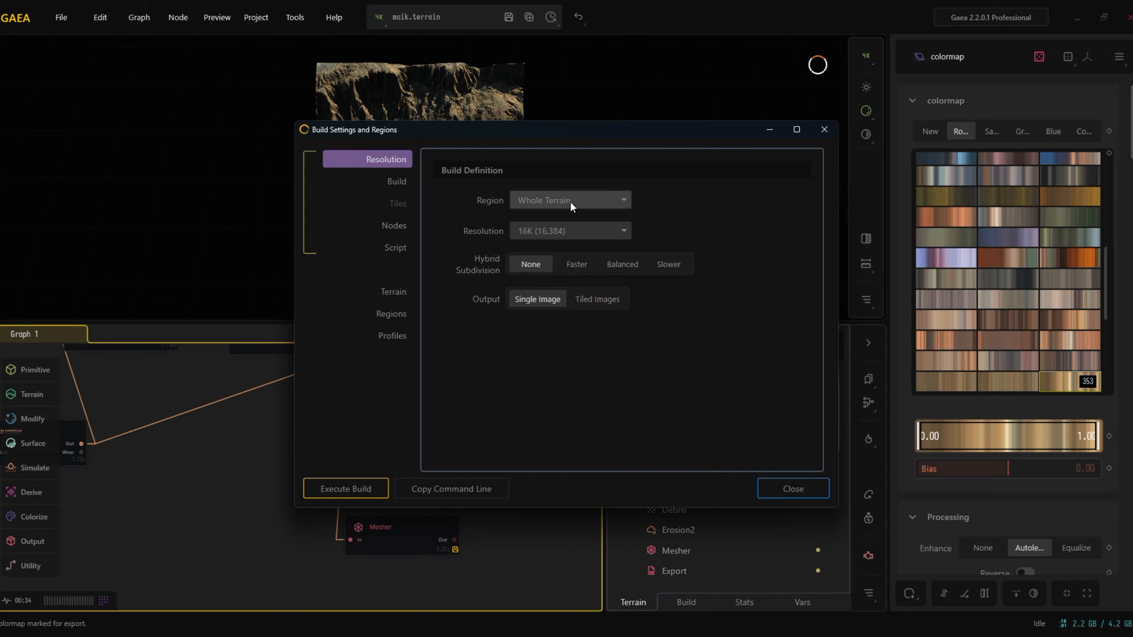
{"action": "left_click", "coordinate": [404, 183]}
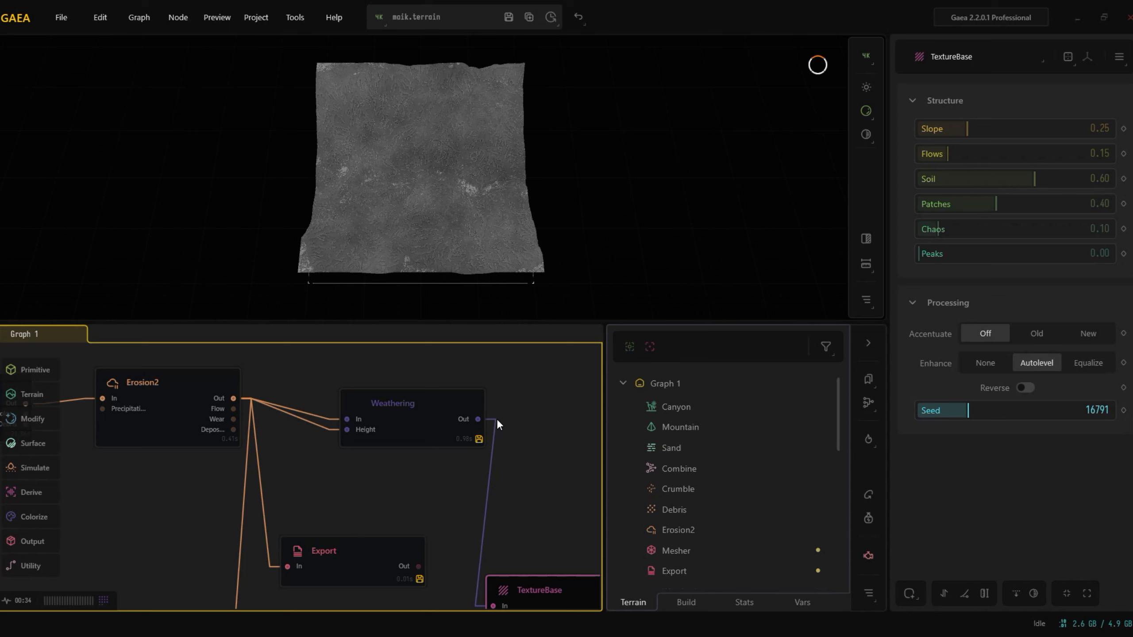
Step: Preview the Weathering node's result and reposition the build progress window to follow the build tasks
{"action": "left_click", "coordinate": [405, 399]}
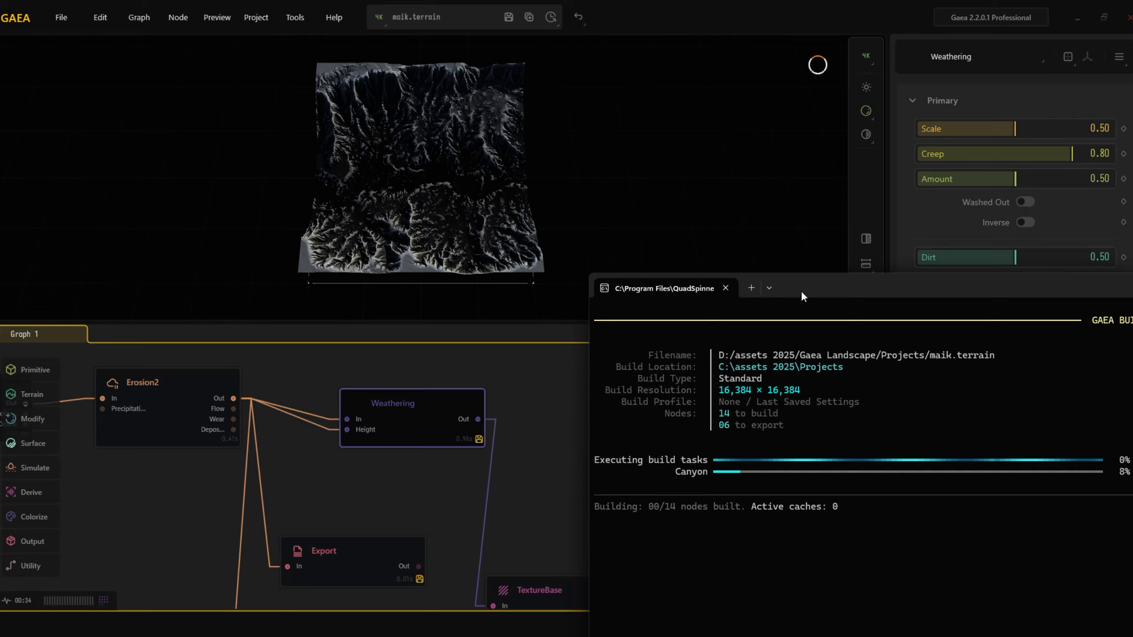
{"action": "left_click_drag", "start_coordinate": [801, 289], "coordinate": [444, 130]}
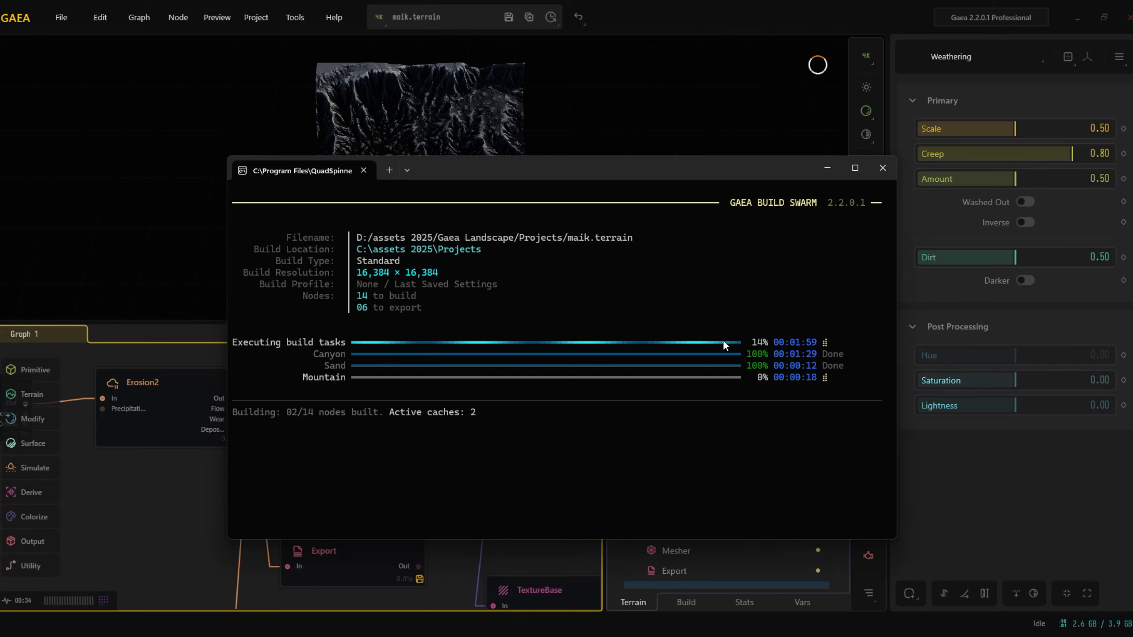
{"action": "left_click_drag", "start_coordinate": [581, 171], "coordinate": [559, 164]}
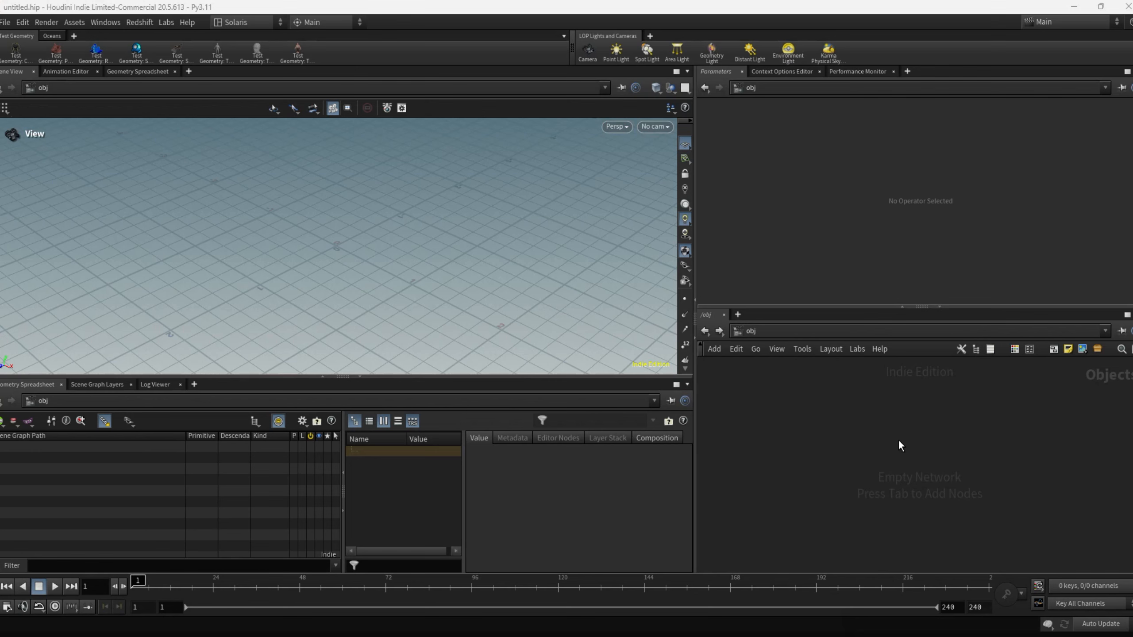
Step: Switch to Houdini and add a Geometry node to the empty object network
{"action": "key", "text": "Tab"}
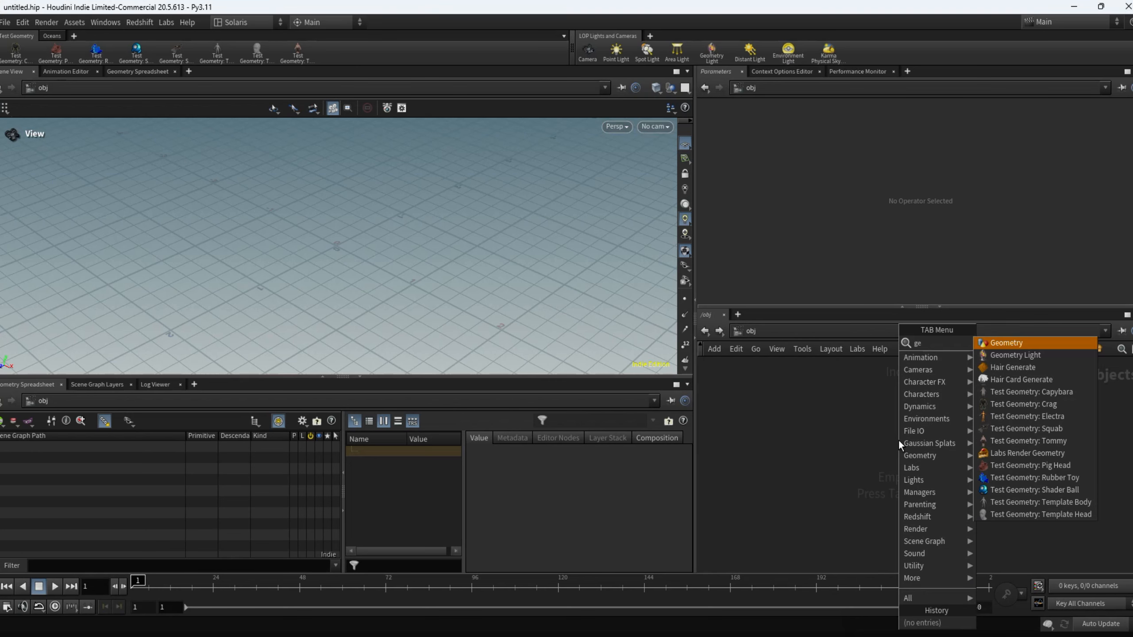
{"action": "key", "text": "Escape"}
{"action": "left_click", "coordinate": [862, 474]}
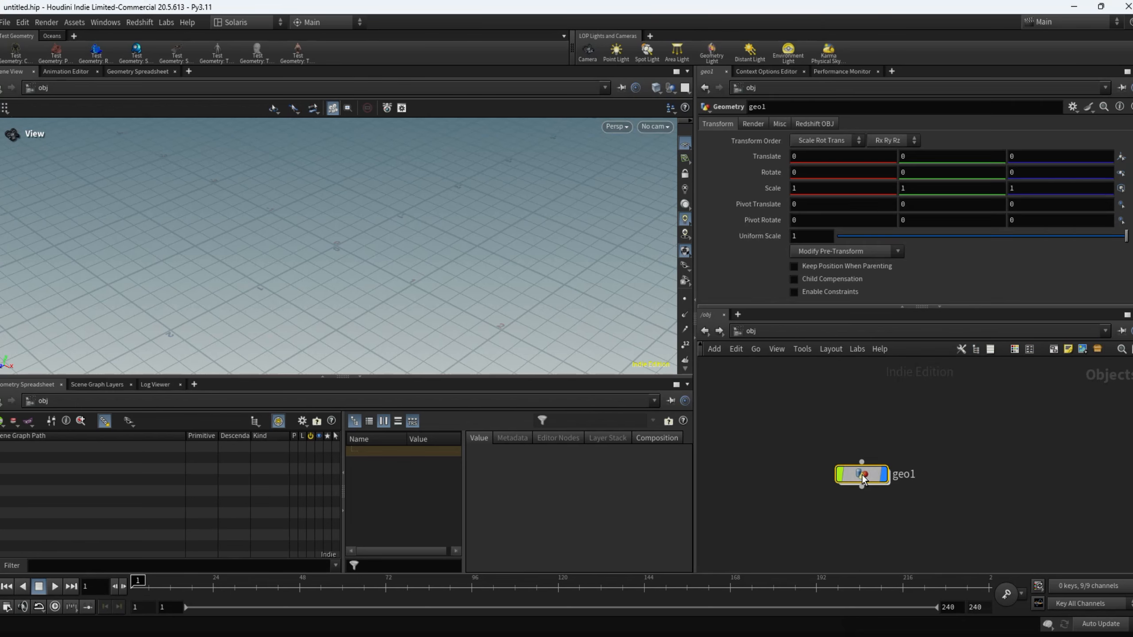
Step: Add a File node inside the Geometry node and load Mesher.obj as its geometry file
{"action": "double_click", "coordinate": [862, 474]}
{"action": "key", "text": "Tab"}
{"action": "type", "text": "file"}
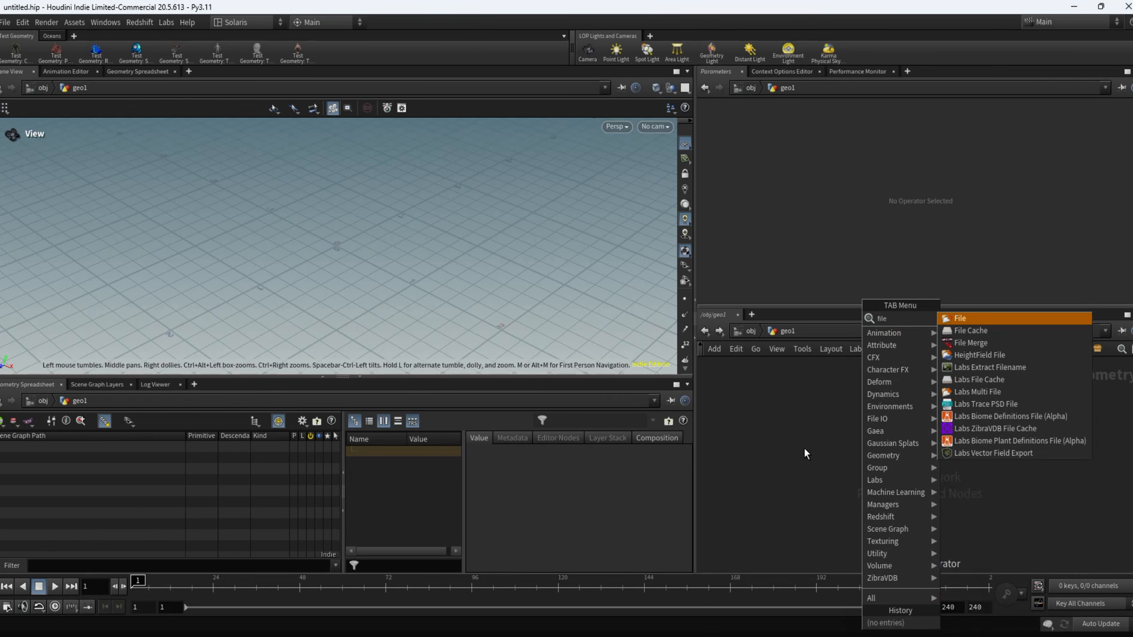
{"action": "left_click", "coordinate": [945, 319]}
{"action": "left_click", "coordinate": [843, 437]}
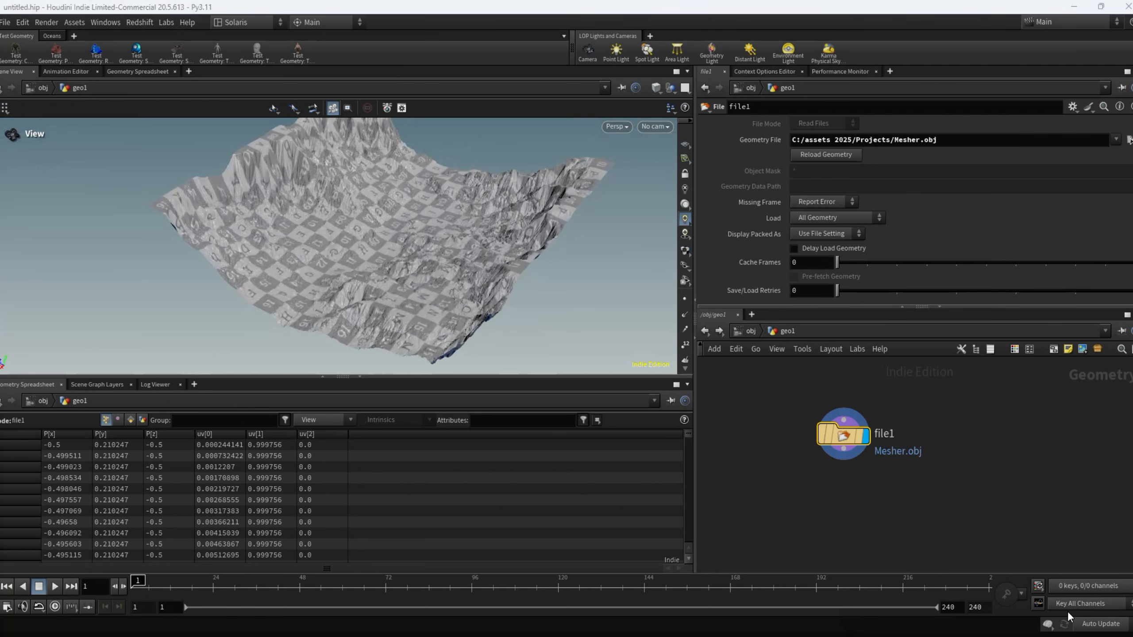
Step: Connect a Transform node to the File node's output and display its result
{"action": "left_click", "coordinate": [843, 449]}
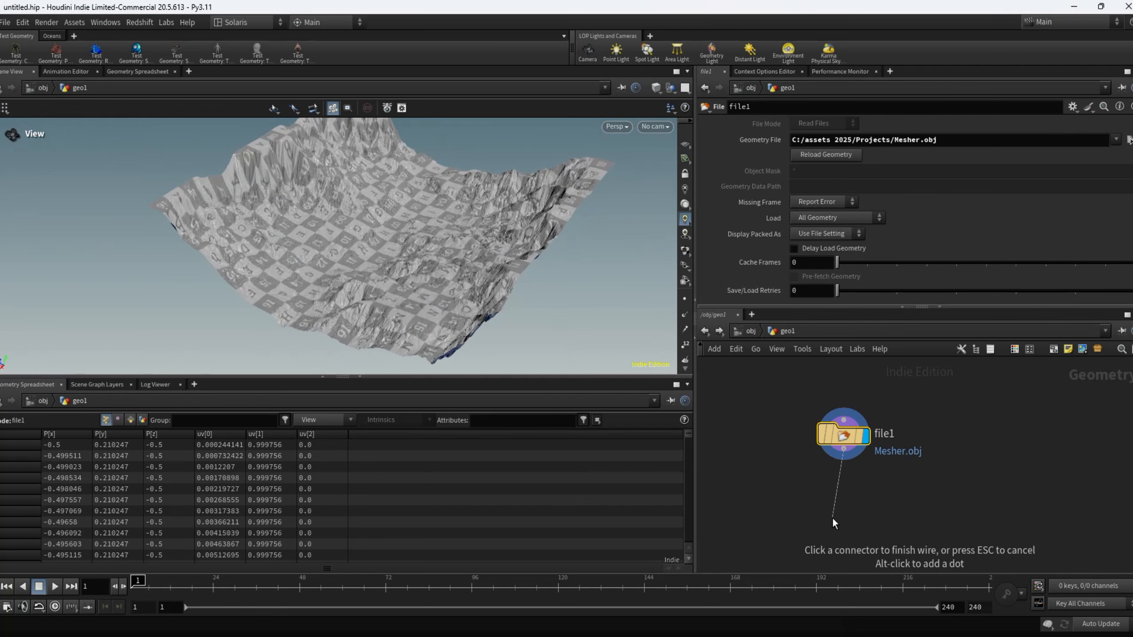
{"action": "key", "text": "Tab"}
{"action": "type", "text": "tr"}
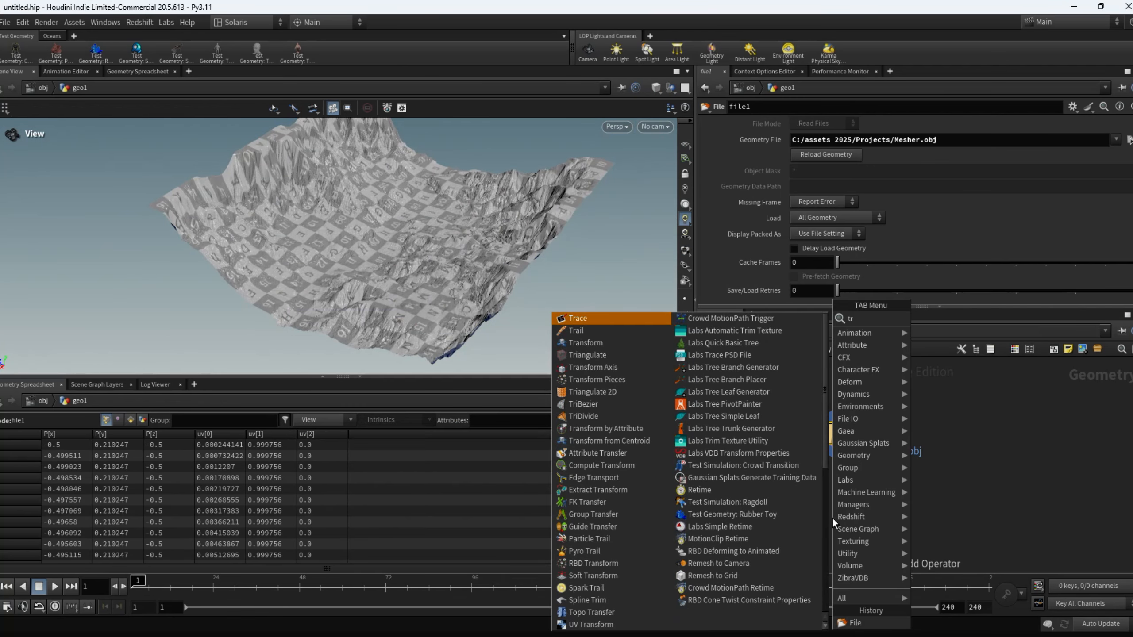
{"action": "left_click", "coordinate": [621, 342]}
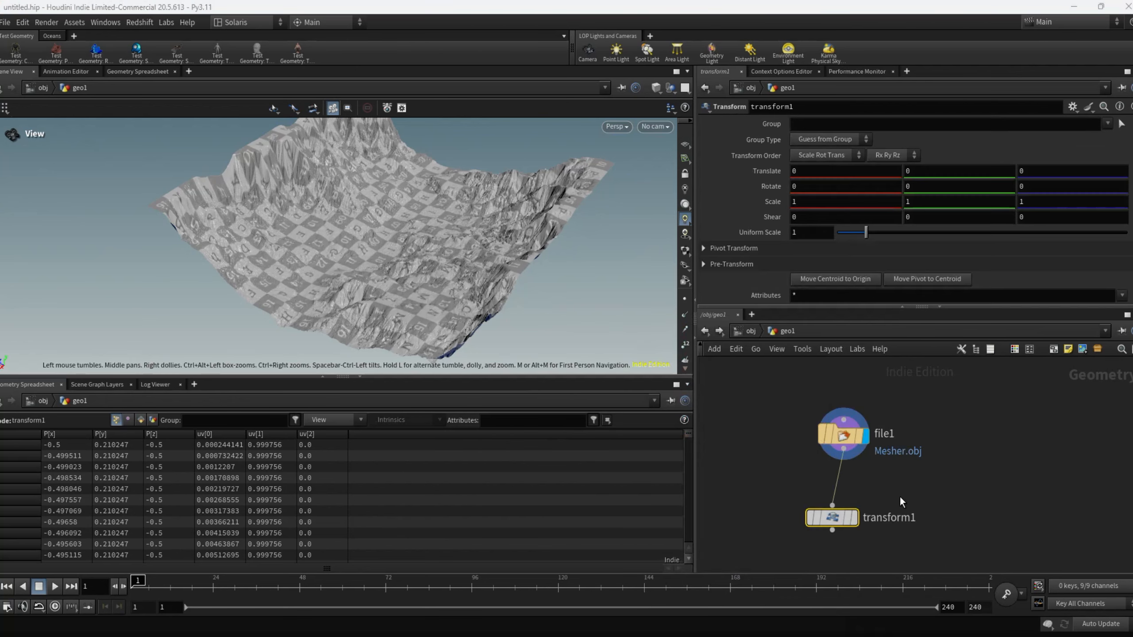
{"action": "left_click", "coordinate": [854, 520]}
Step: Set the Transform node's uniform scale to 3 and lay out the network nodes in line
{"action": "left_click", "coordinate": [806, 232]}
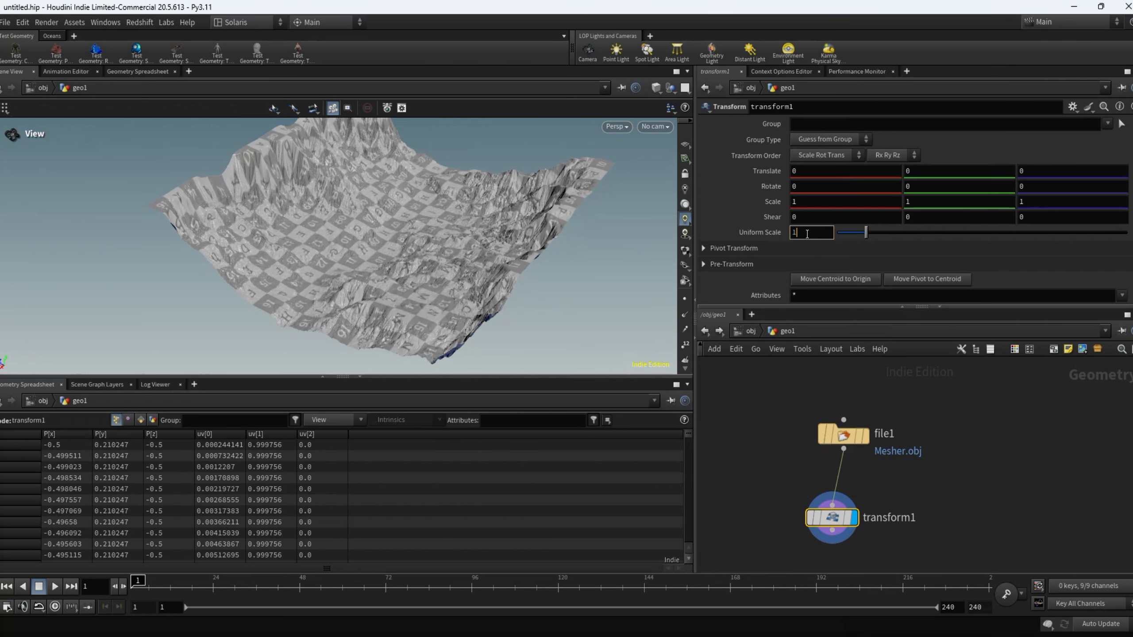
{"action": "double_click", "coordinate": [806, 233]}
{"action": "type", "text": "3"}
{"action": "key", "text": "Return"}
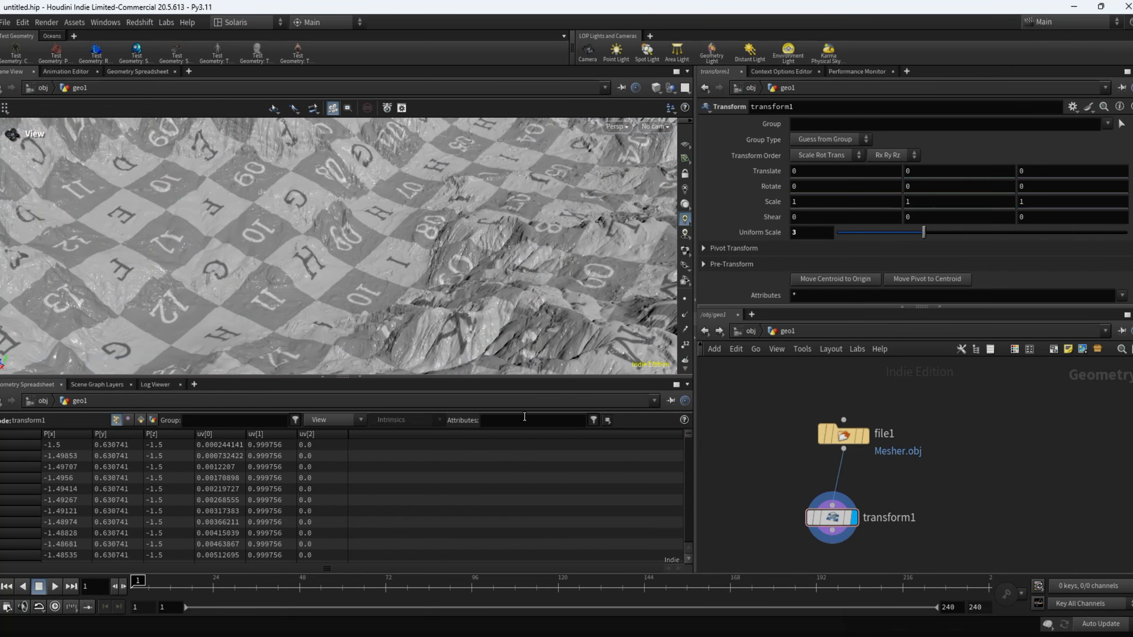
{"action": "left_click_drag", "start_coordinate": [416, 296], "coordinate": [125, 274]}
{"action": "middle_click_drag", "start_coordinate": [402, 273], "coordinate": [301, 199]}
{"action": "left_click_drag", "start_coordinate": [442, 277], "coordinate": [428, 251]}
{"action": "key", "text": "l"}
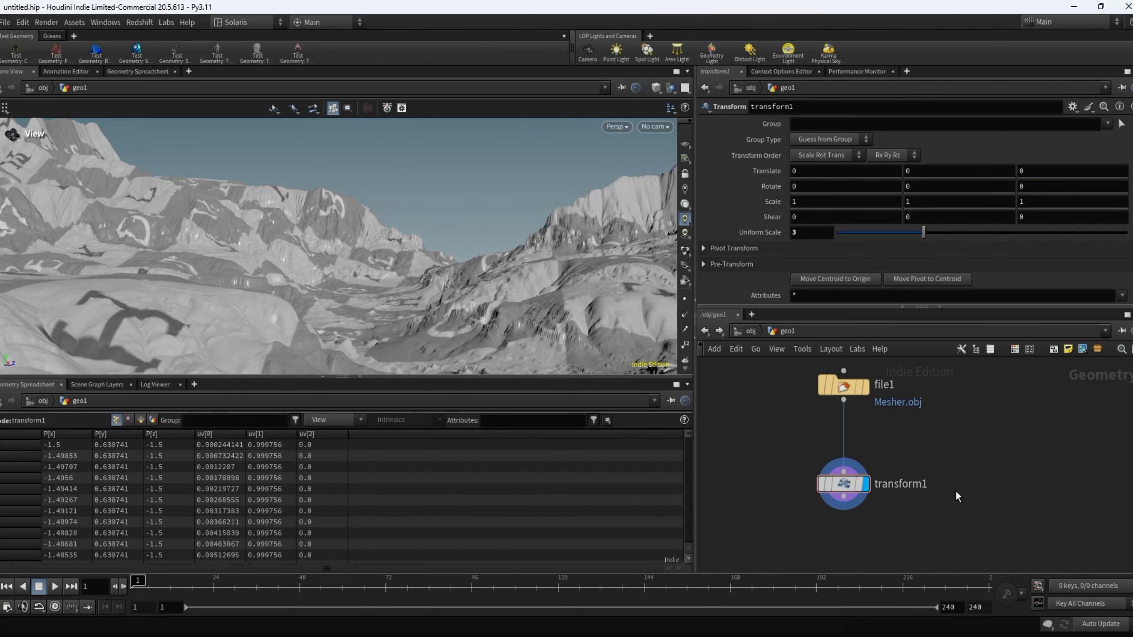
Step: Connect a Null node to the Transform node's output and rename it TERRAIN
{"action": "middle_click_drag", "start_coordinate": [934, 495], "coordinate": [918, 393]}
{"action": "left_click_drag", "start_coordinate": [827, 393], "coordinate": [811, 473]}
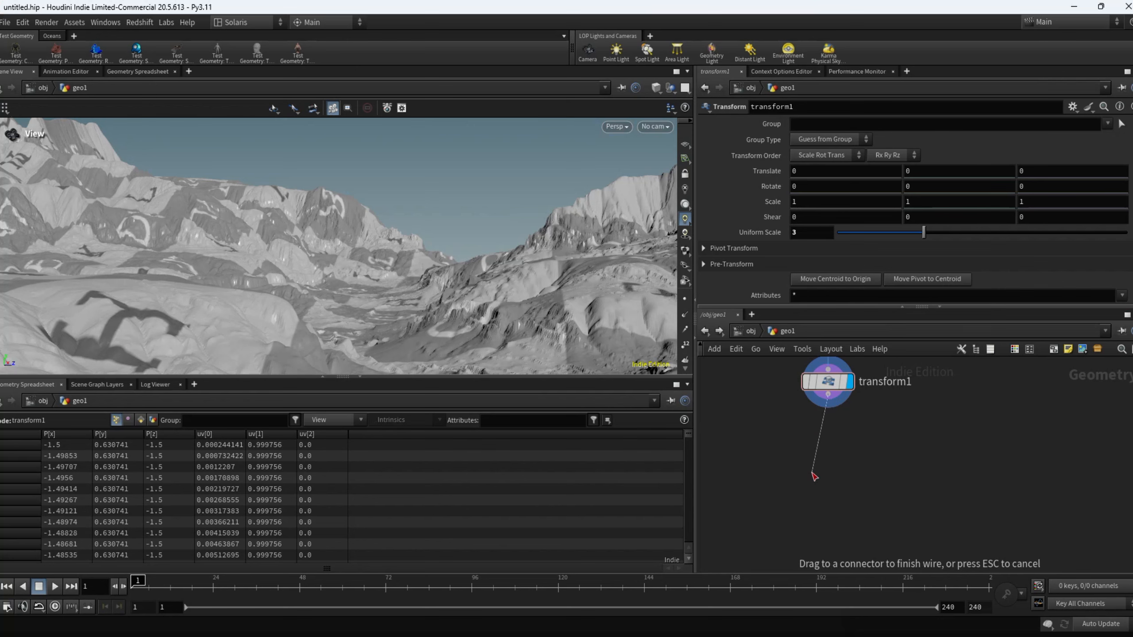
{"action": "key", "text": "Tab"}
{"action": "type", "text": "nul"}
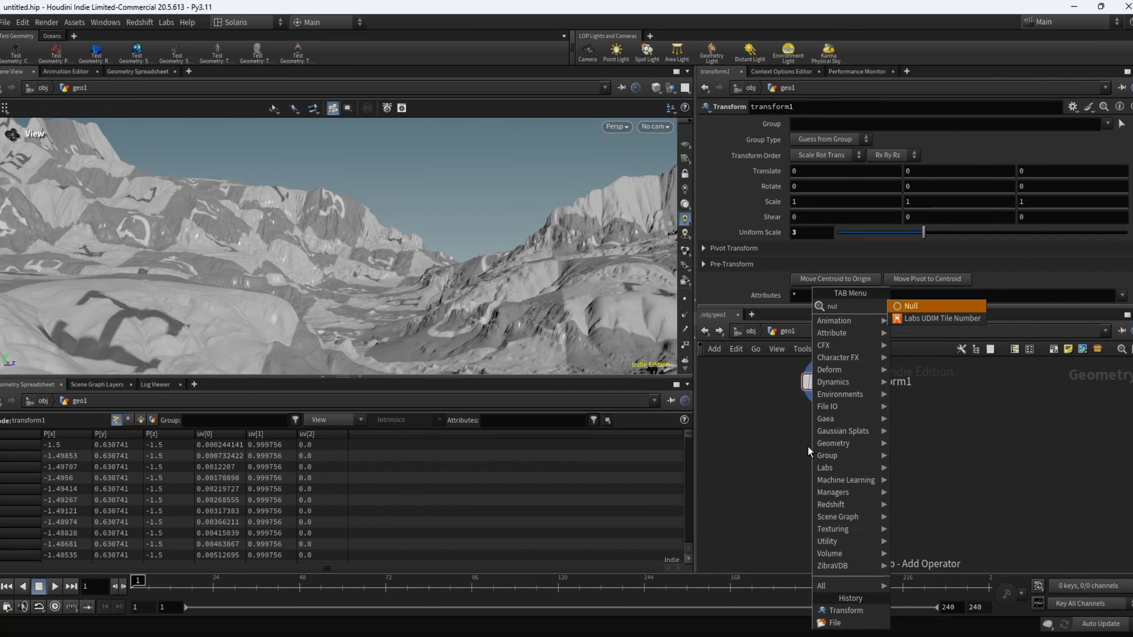
{"action": "left_click", "coordinate": [914, 306]}
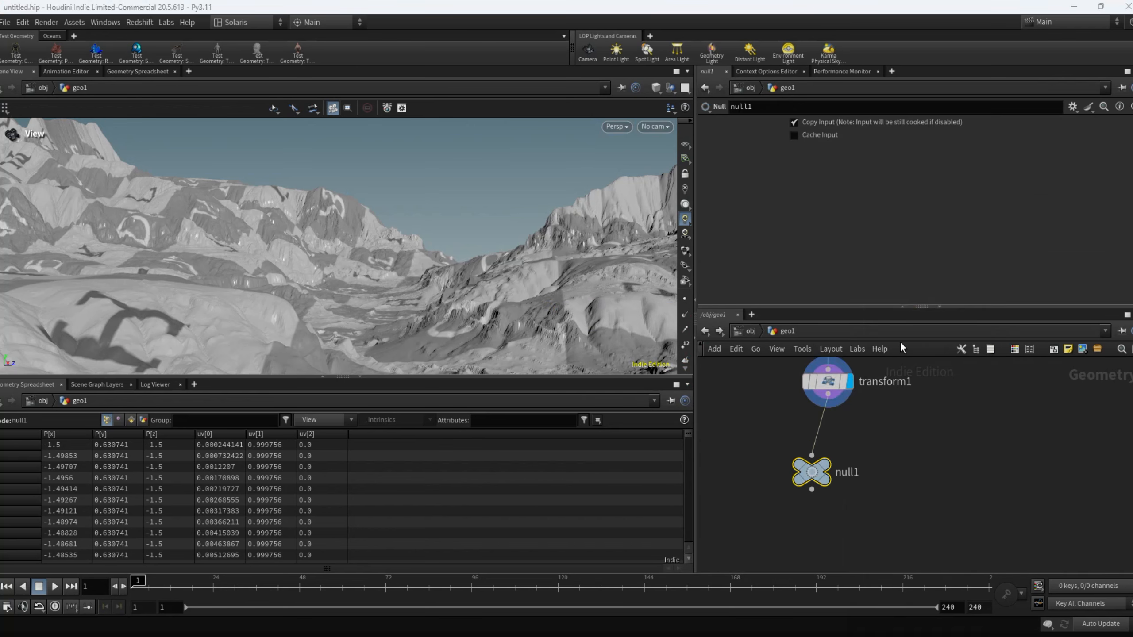
{"action": "double_click", "coordinate": [842, 477]}
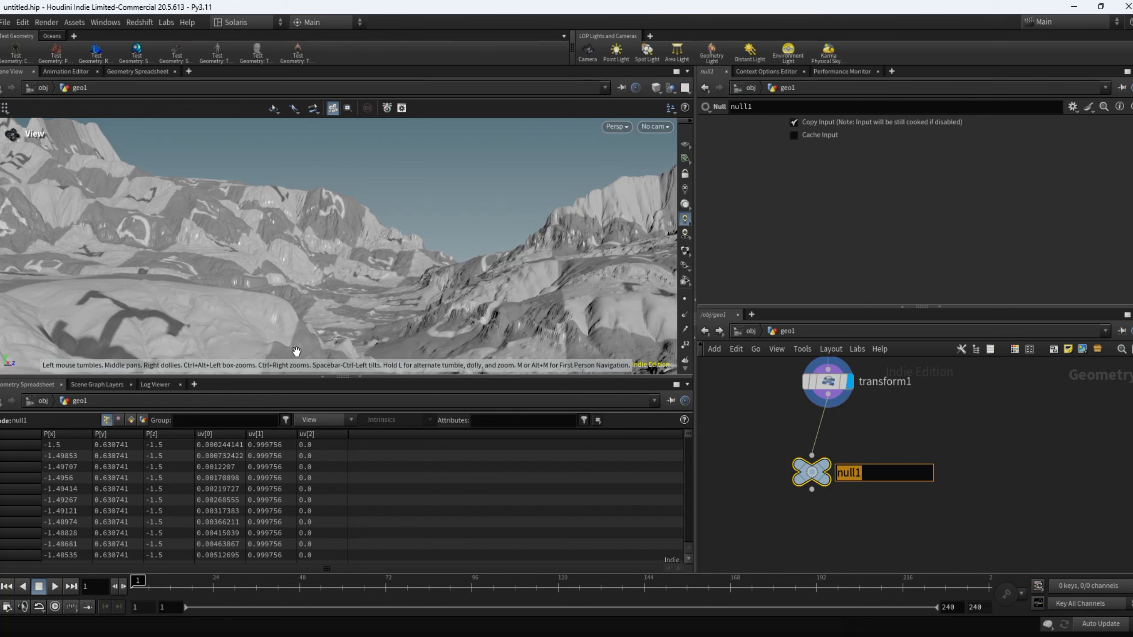
{"action": "key", "text": "BackSpace"}
{"action": "type", "text": "TERRAIN"}
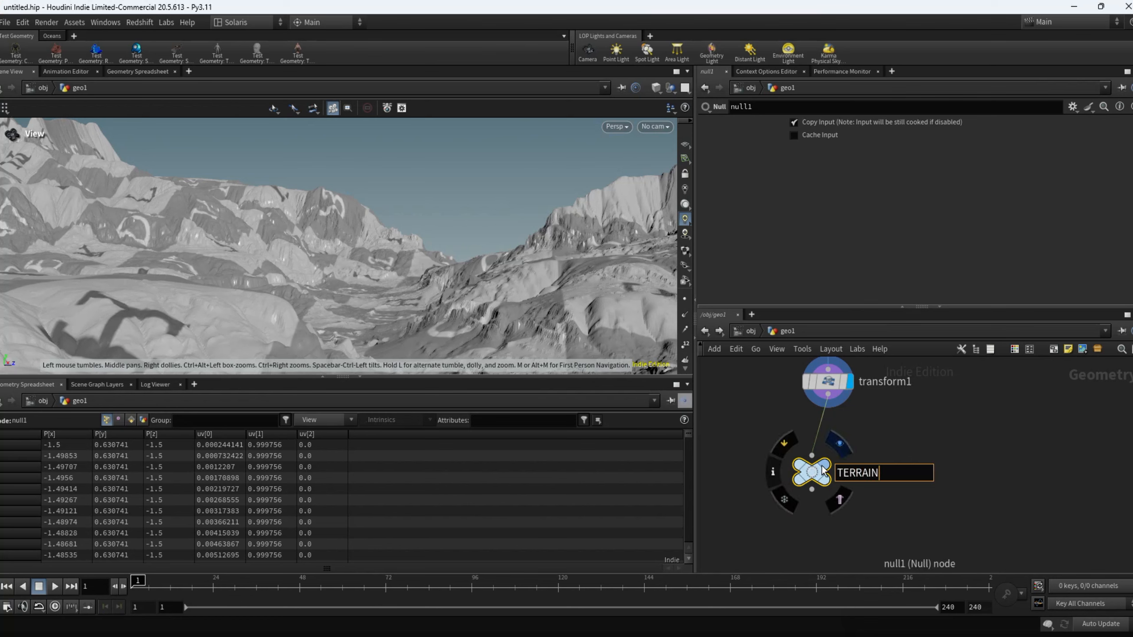
{"action": "key", "text": "Return"}
Step: Add a LOP Network node beside the Null and name it TERRAIN
{"action": "key", "text": "Tab"}
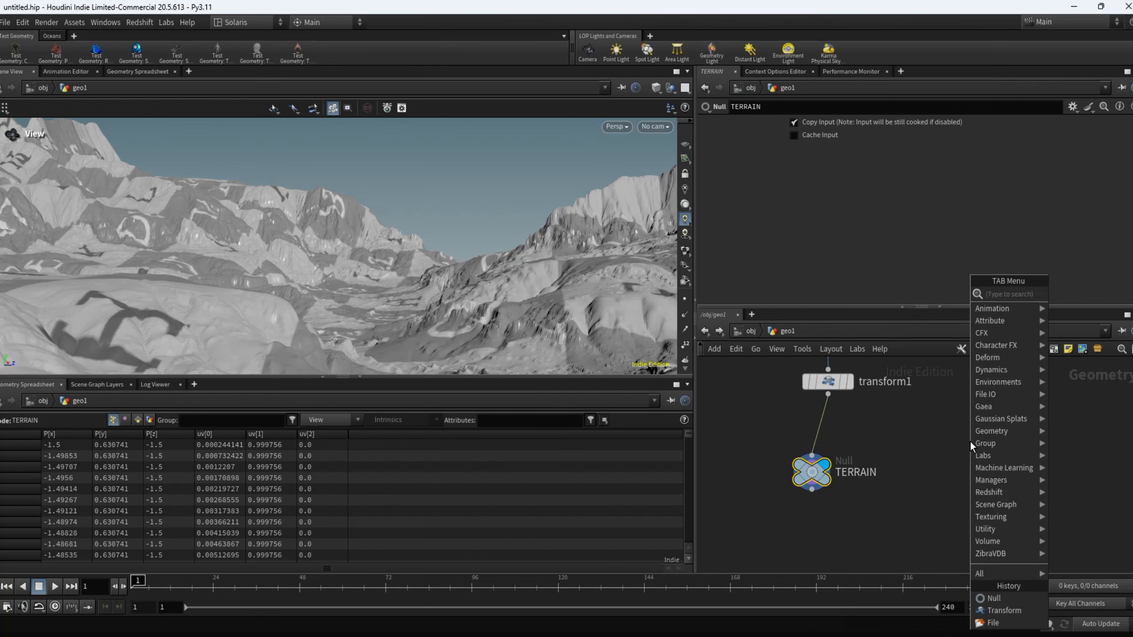
{"action": "type", "text": "lop"}
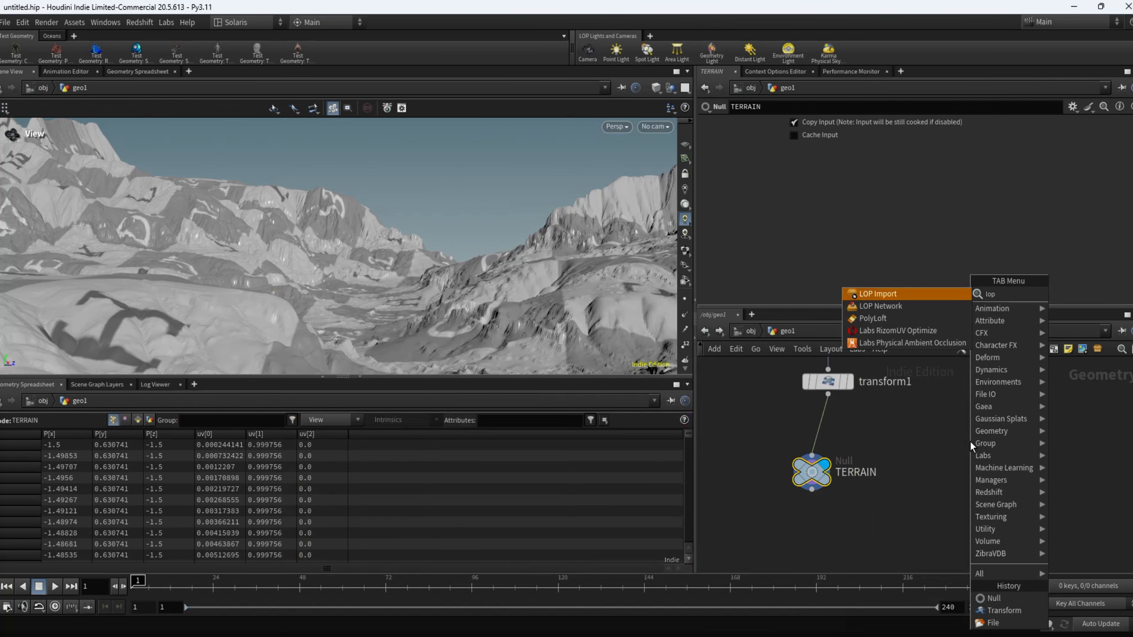
{"action": "left_click", "coordinate": [922, 306]}
{"action": "left_click", "coordinate": [931, 483]}
{"action": "double_click", "coordinate": [994, 485]}
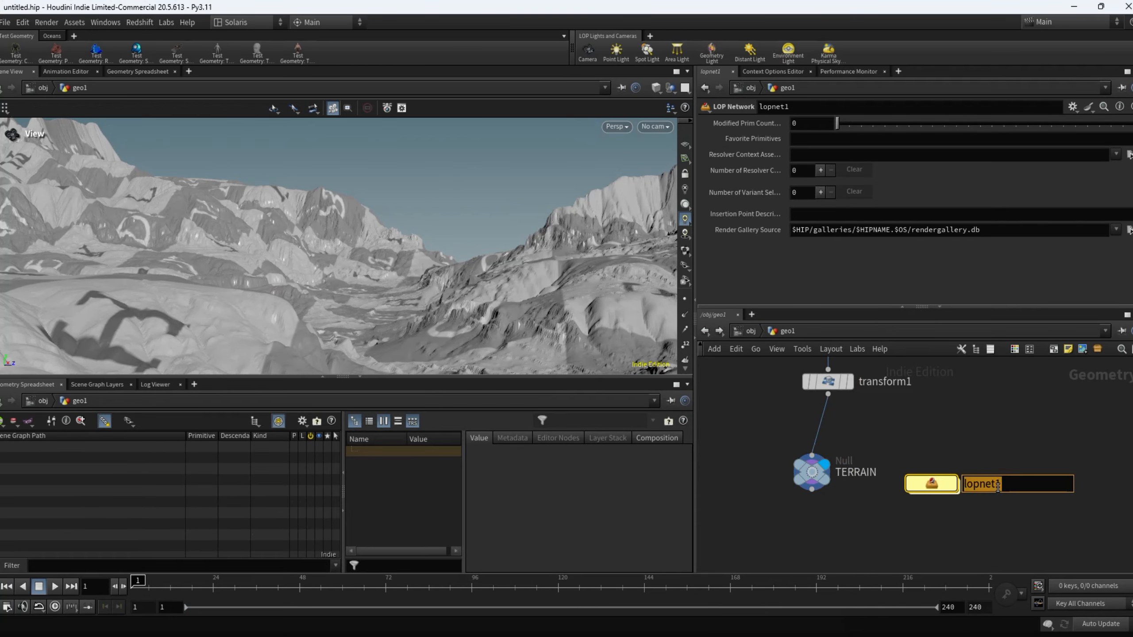
{"action": "type", "text": "TERRAIN"}
{"action": "key", "text": "Return"}
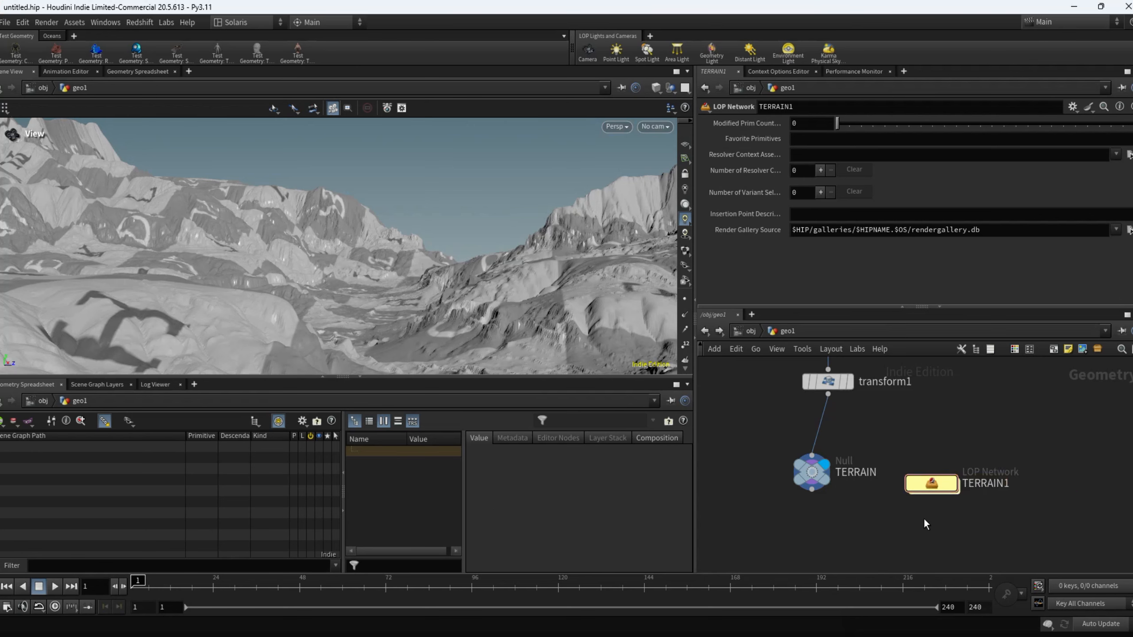
Step: Add a SOP Import node inside the LOP network and set its SOP path to /obj/geo1/TERRAIN
{"action": "double_click", "coordinate": [937, 486]}
{"action": "key", "text": "Tab"}
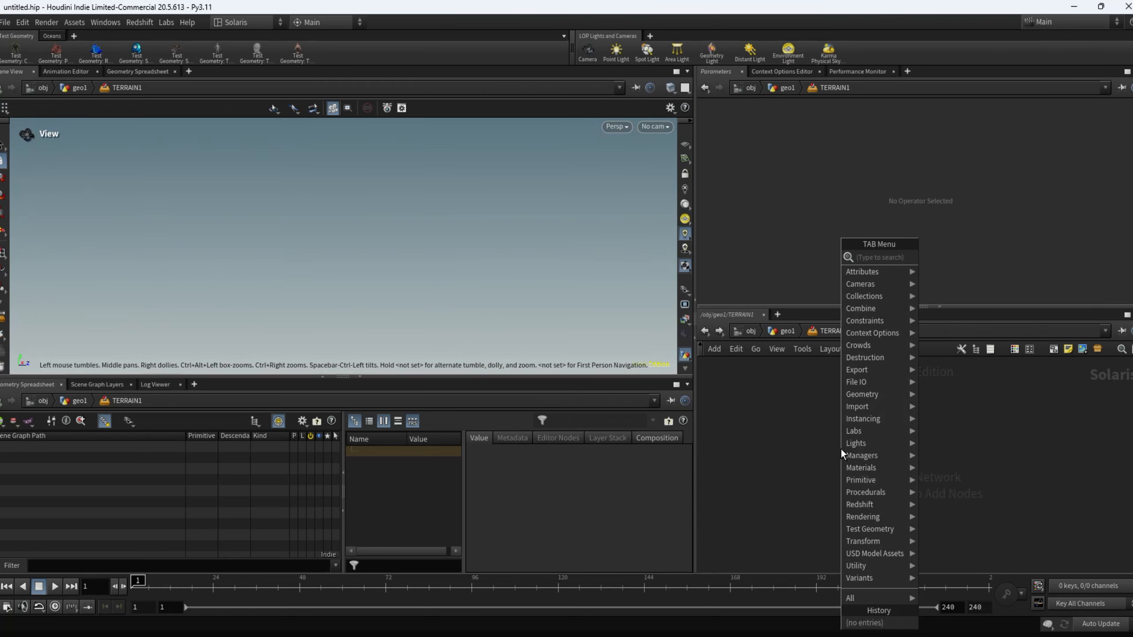
{"action": "type", "text": "sop"}
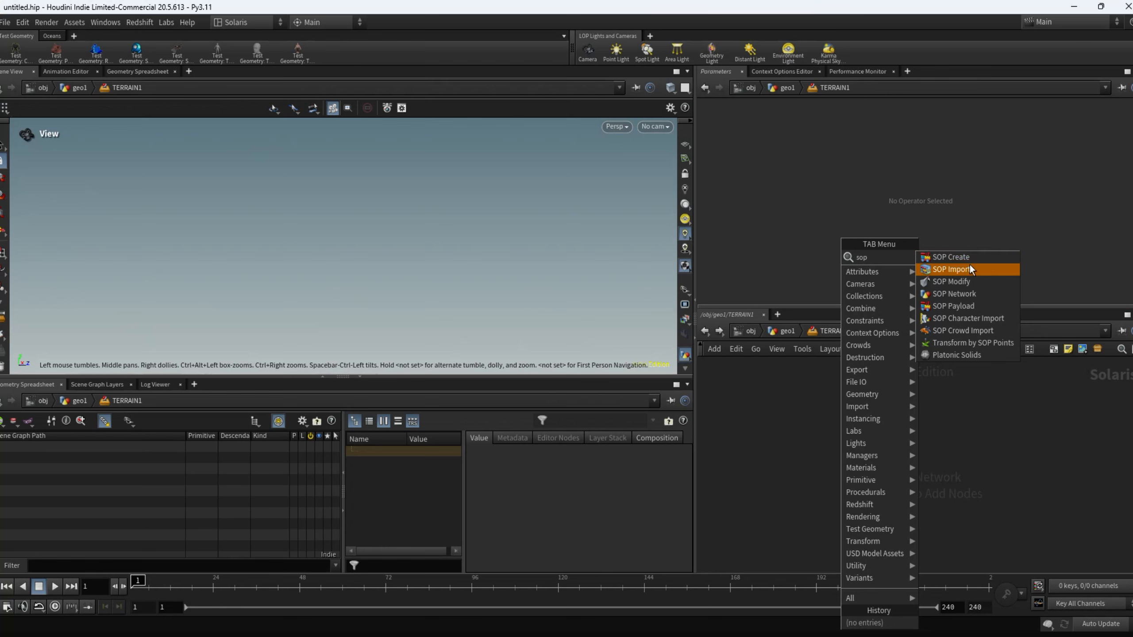
{"action": "left_click", "coordinate": [959, 268]}
{"action": "left_click", "coordinate": [874, 405]}
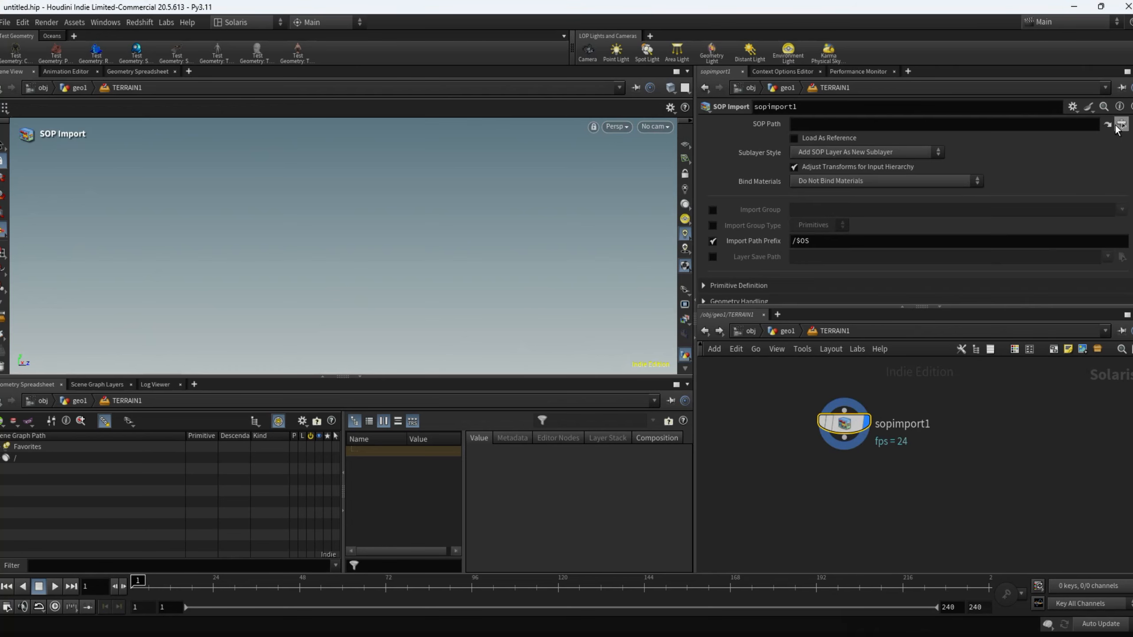
{"action": "left_click", "coordinate": [1122, 124]}
{"action": "double_click", "coordinate": [1046, 72]}
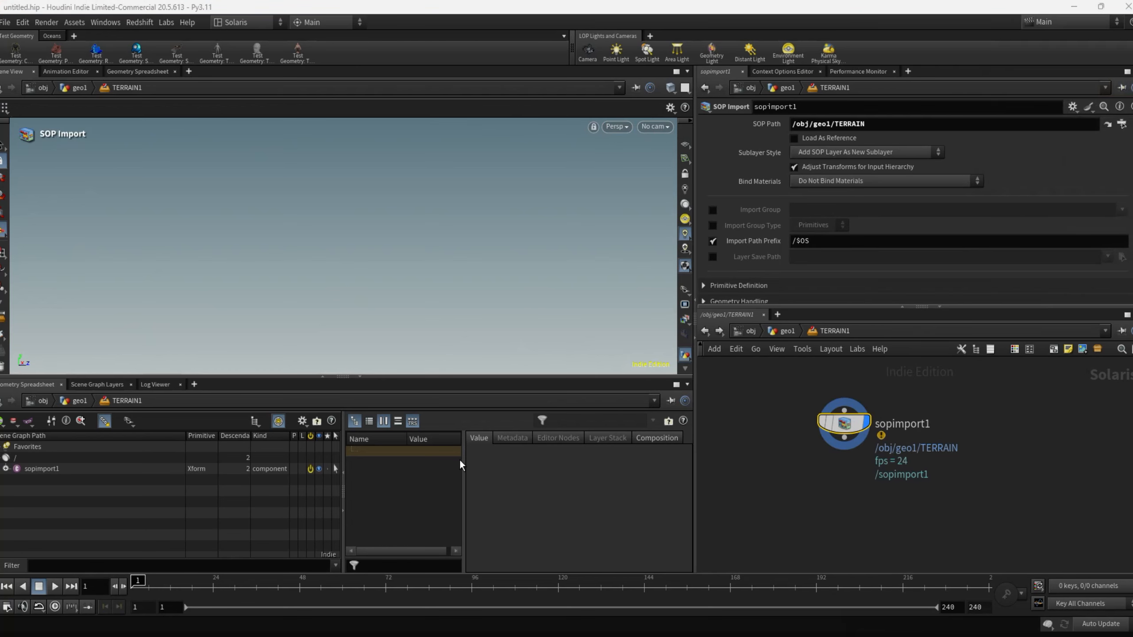
{"action": "left_click_drag", "start_coordinate": [845, 424], "coordinate": [827, 396]}
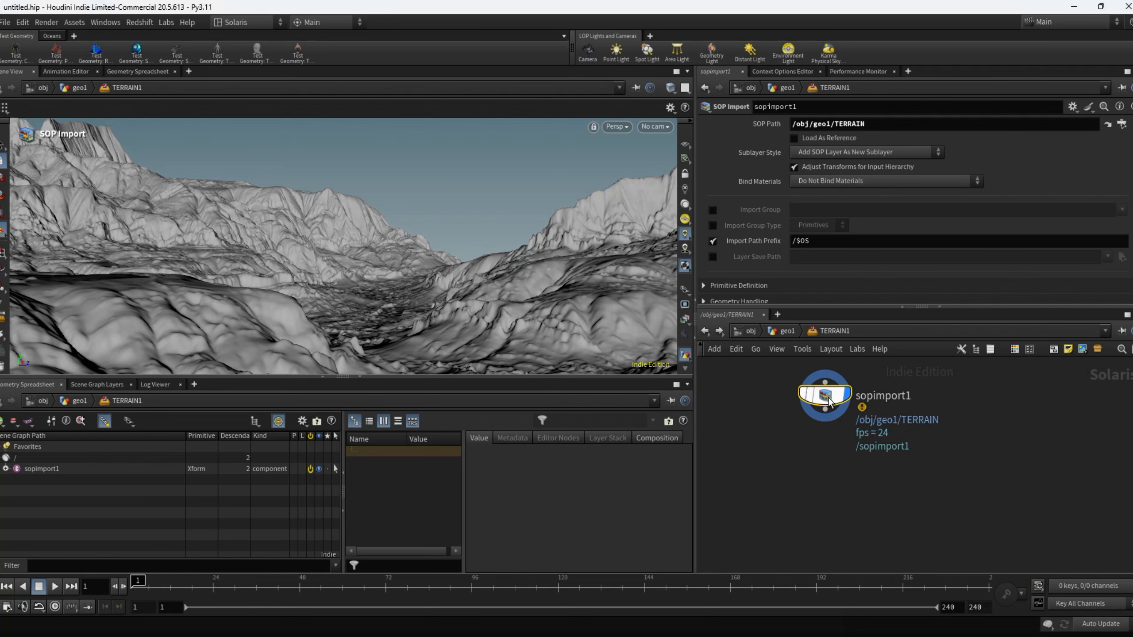
Step: Connect a Material Library node to the SOP Import node's output
{"action": "left_click", "coordinate": [825, 410]}
{"action": "left_click", "coordinate": [818, 508]}
{"action": "type", "text": "mater"}
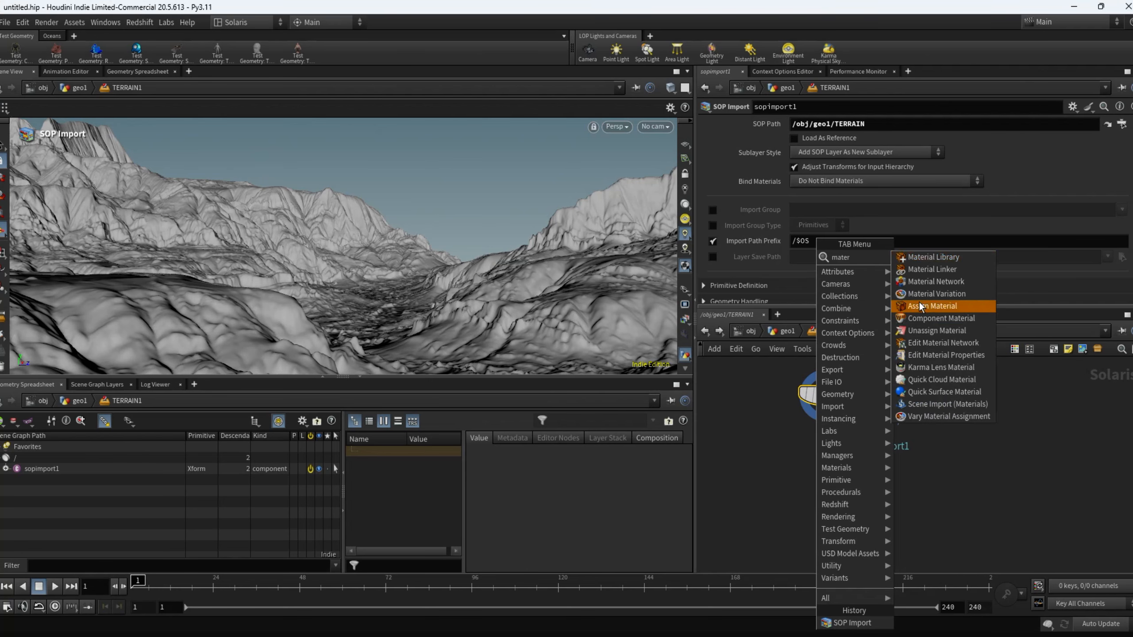
{"action": "left_click", "coordinate": [915, 259]}
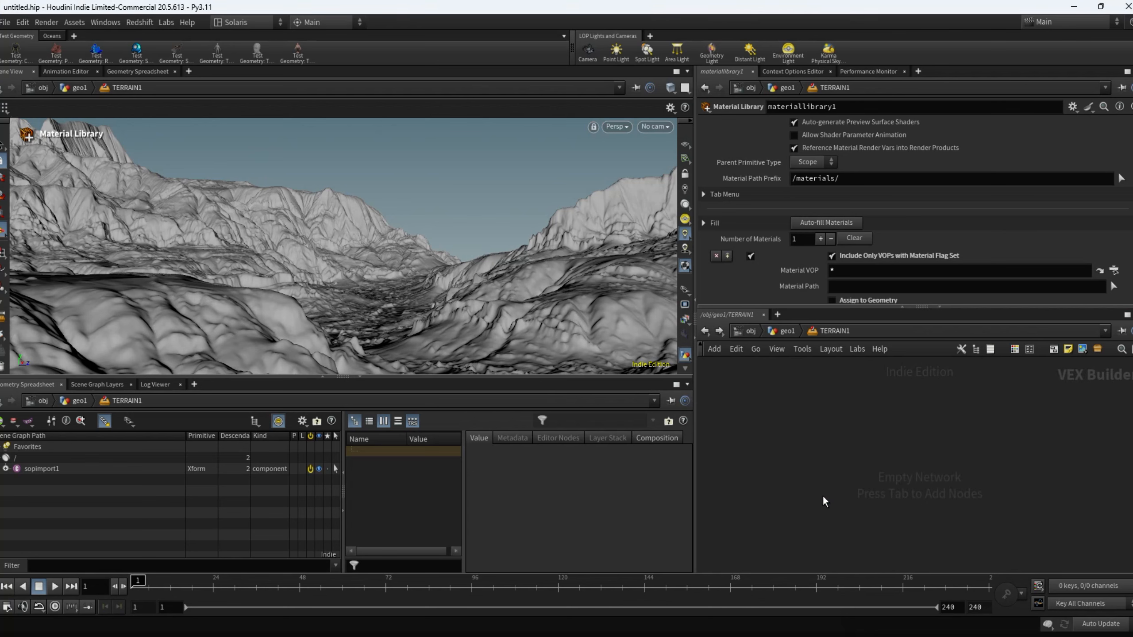
Step: Create a USD MaterialX Builder inside the Material Library and rename it TERRAIN
{"action": "double_click", "coordinate": [823, 495]}
{"action": "key", "text": "Tab"}
{"action": "type", "text": "x"}
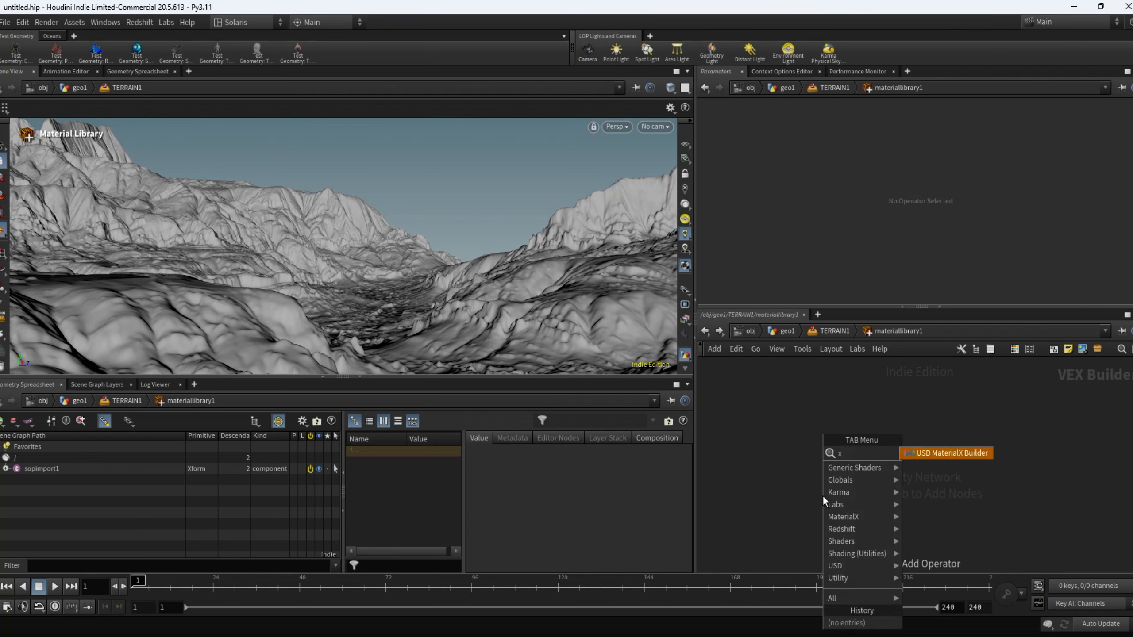
{"action": "left_click", "coordinate": [952, 456]}
{"action": "left_click", "coordinate": [894, 470]}
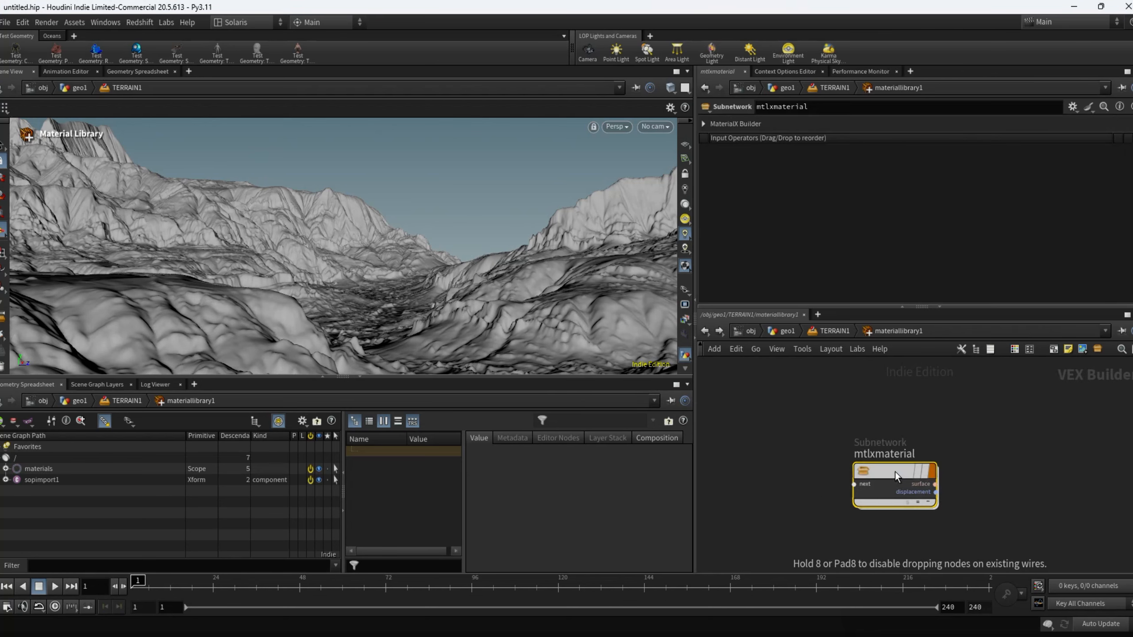
{"action": "double_click", "coordinate": [891, 454]}
{"action": "type", "text": "T"}
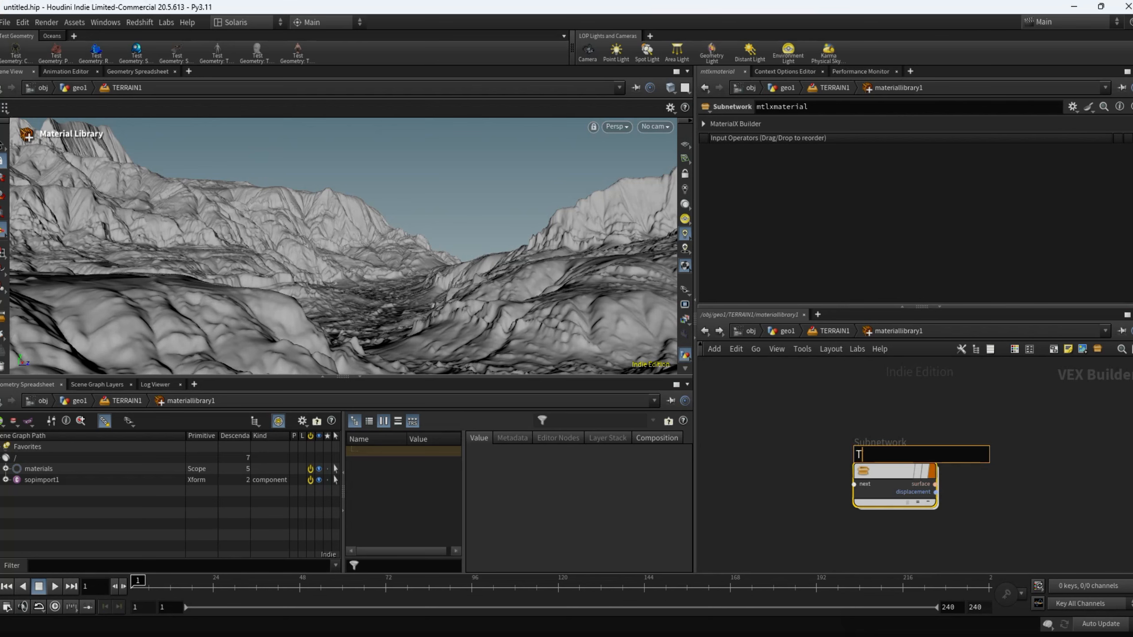
{"action": "type", "text": "ERRAIN"}
{"action": "key", "text": "Return"}
Step: Inside the TERRAIN material, connect a MtlX Image node to the standard surface's base_color input
{"action": "double_click", "coordinate": [894, 471]}
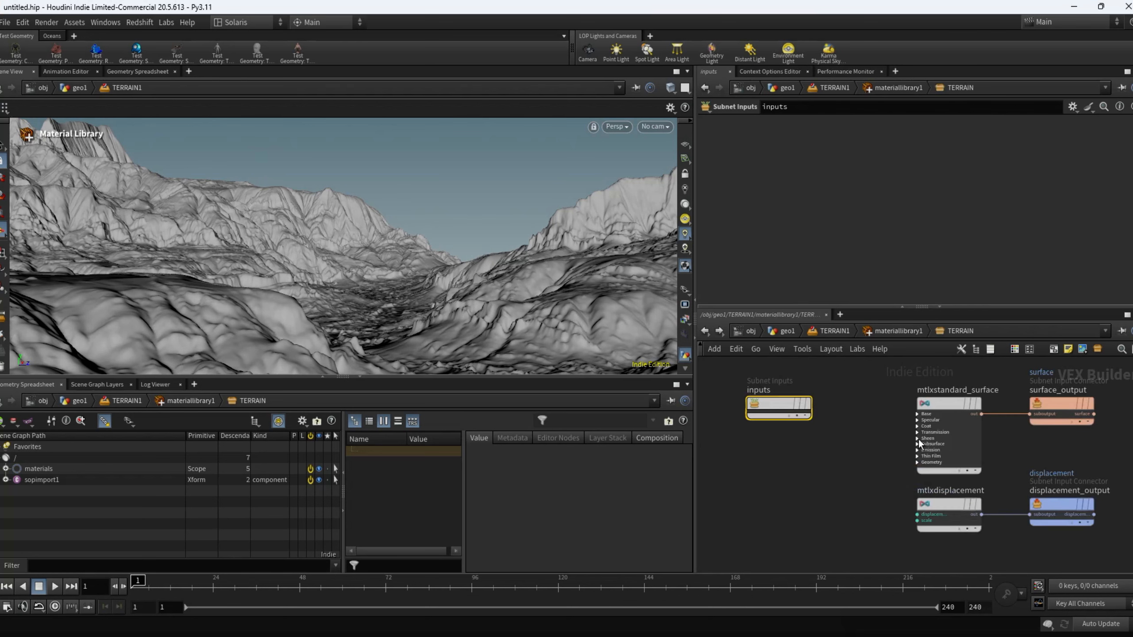
{"action": "left_click", "coordinate": [917, 414]}
{"action": "left_click", "coordinate": [917, 426]}
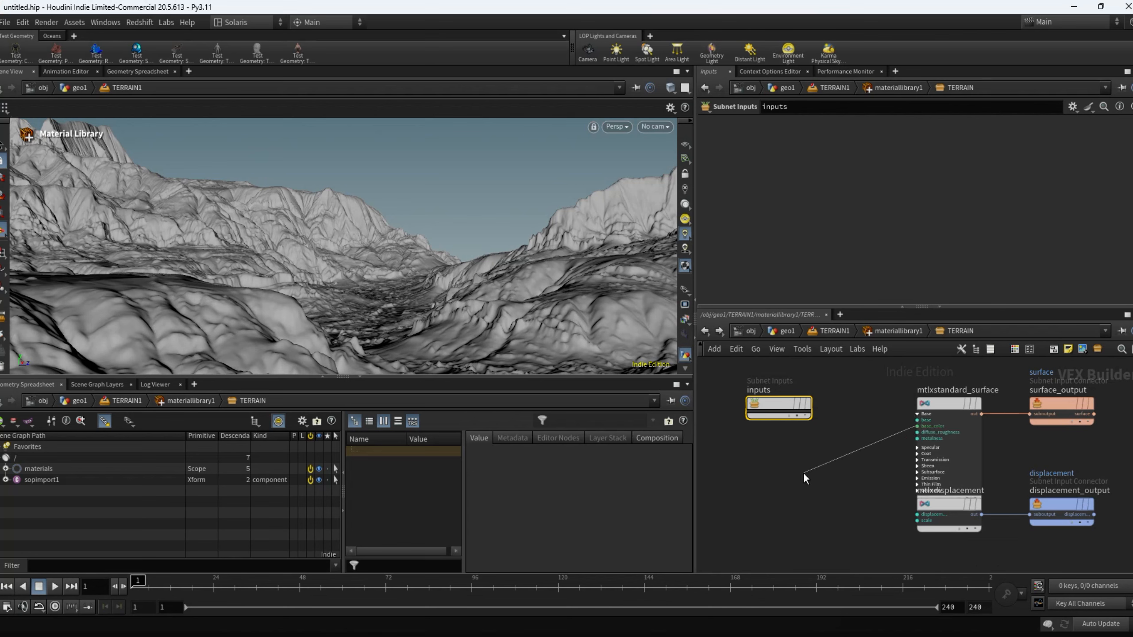
{"action": "key", "text": "Tab"}
{"action": "type", "text": "im"}
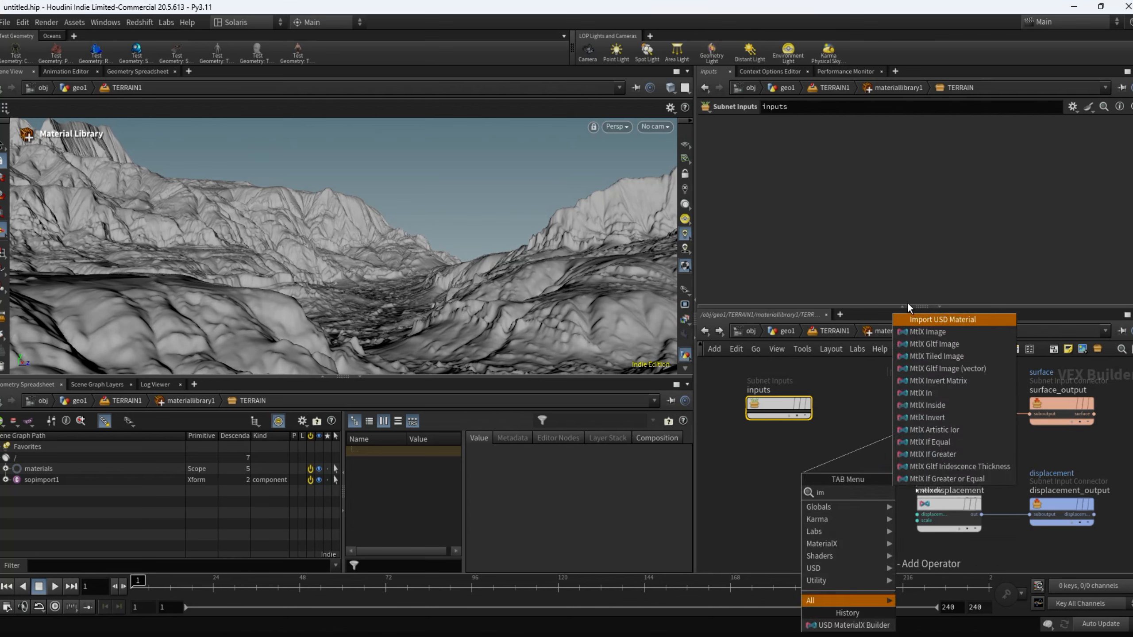
{"action": "left_click", "coordinate": [937, 332]}
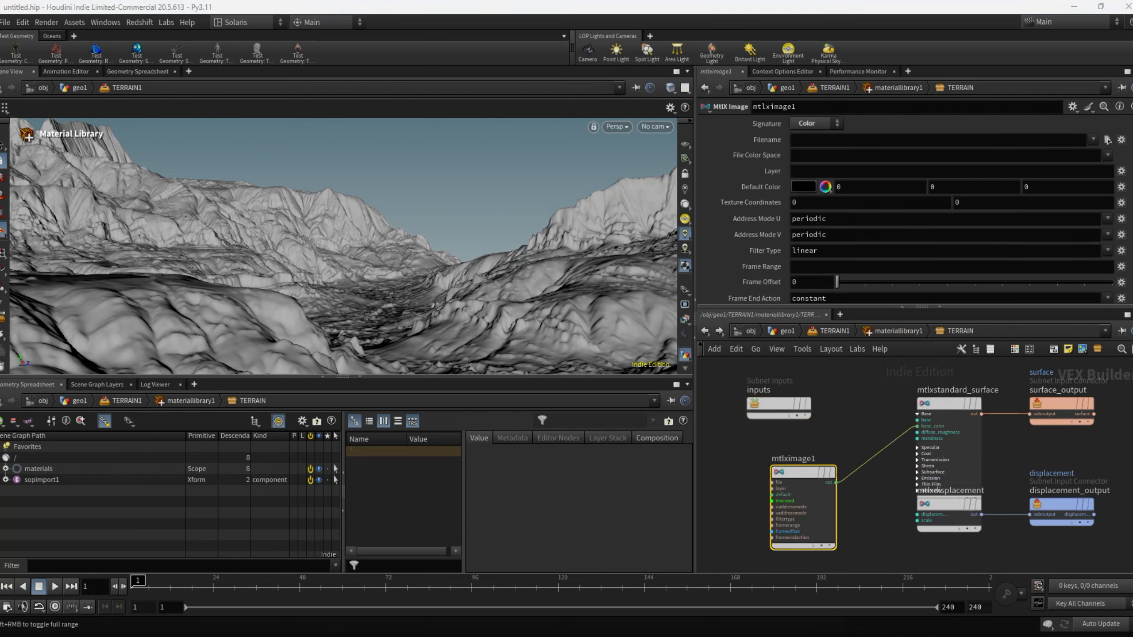
{"action": "left_click_drag", "start_coordinate": [808, 473], "coordinate": [794, 469]}
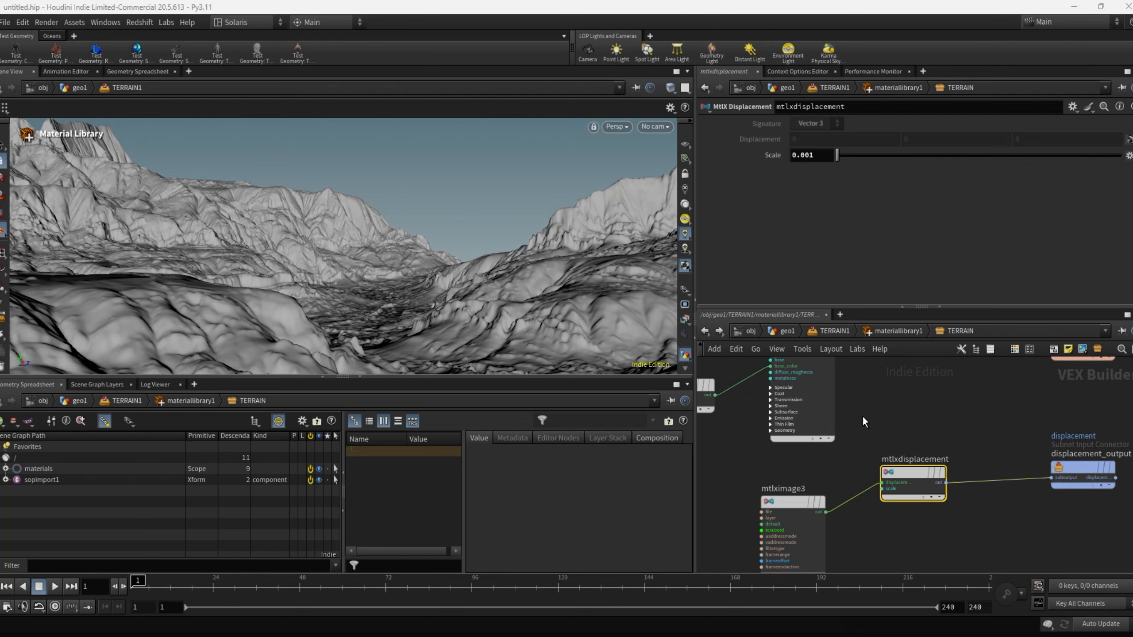
Step: Align mtlximage3 with the mtlxdisplacement node and inspect the material's surface and displacement outputs
{"action": "left_click_drag", "start_coordinate": [793, 502], "coordinate": [776, 473]}
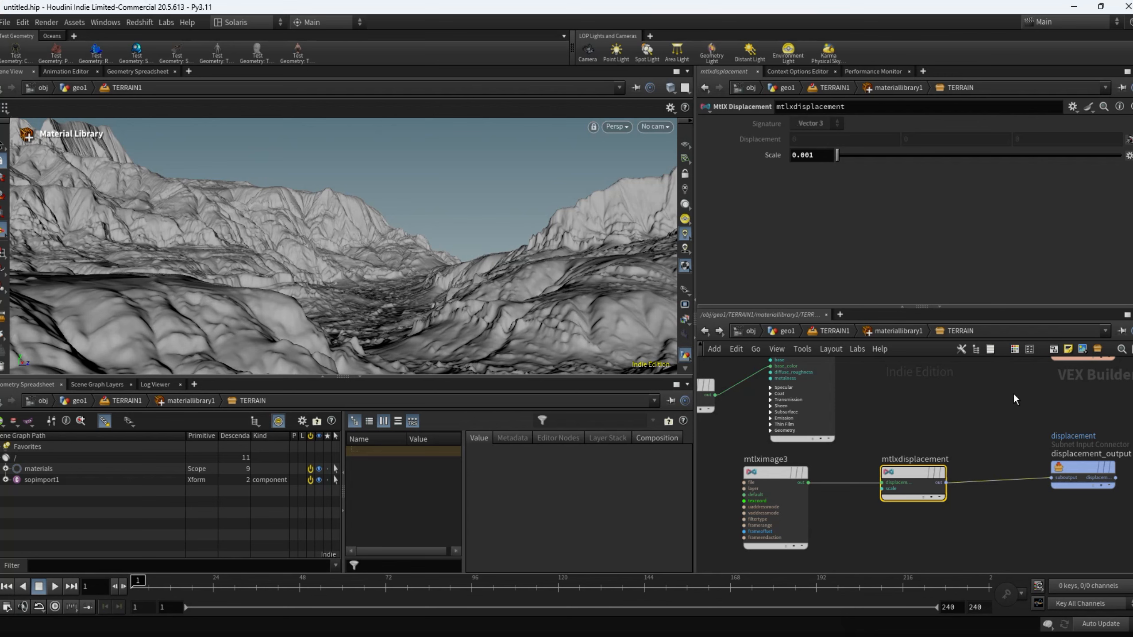
{"action": "middle_click_drag", "start_coordinate": [1014, 396], "coordinate": [766, 436]}
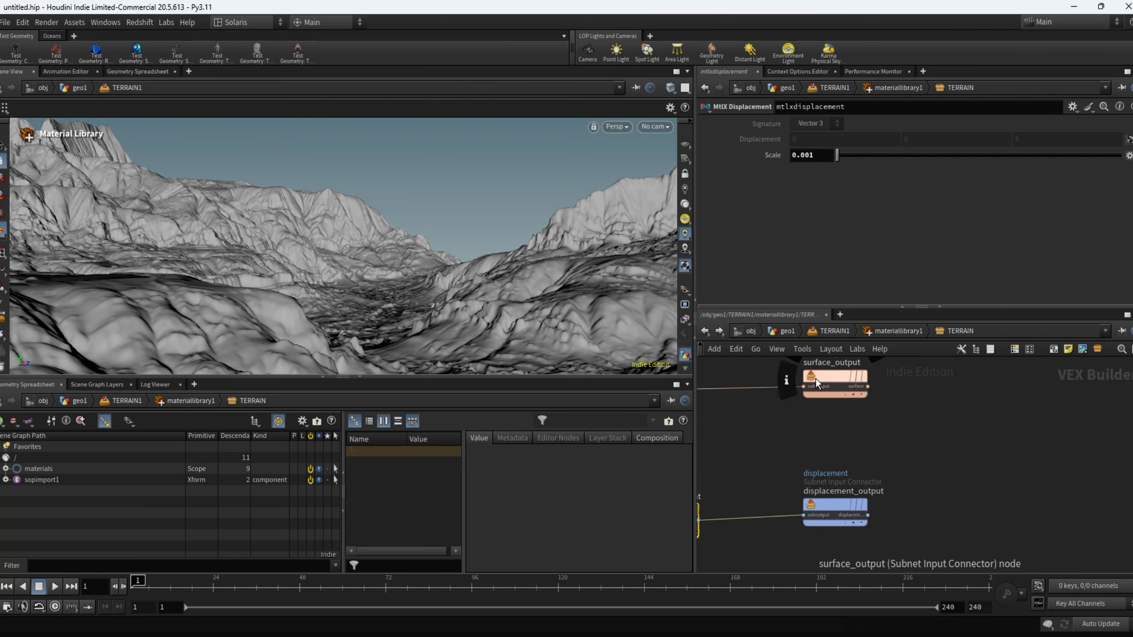
{"action": "middle_click_drag", "start_coordinate": [754, 456], "coordinate": [971, 466]}
{"action": "left_click", "coordinate": [776, 380]}
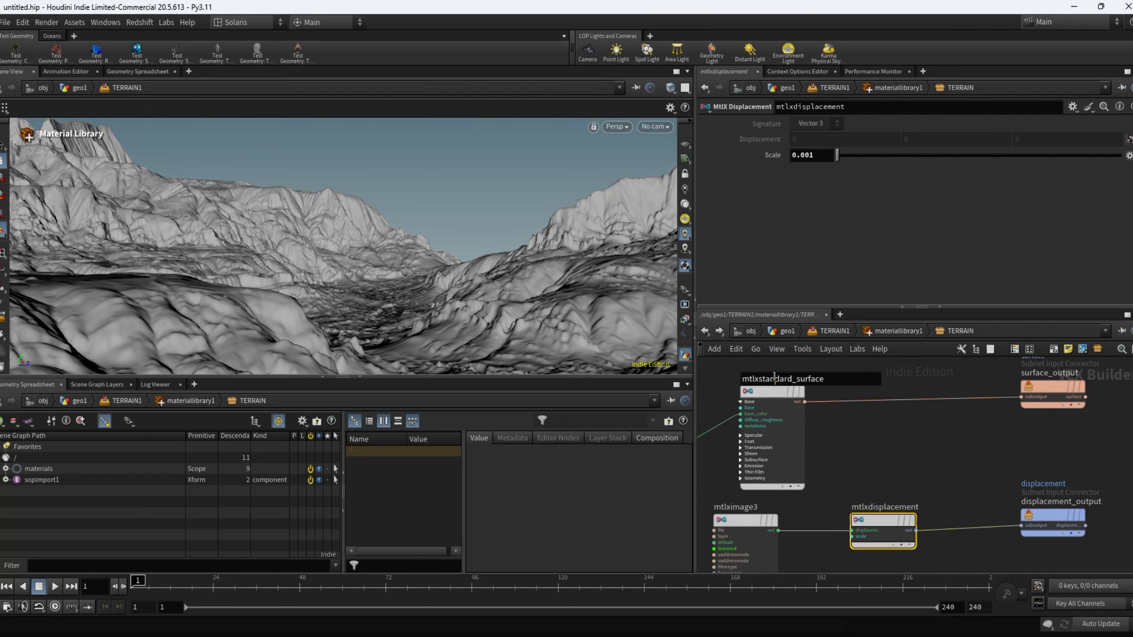
Step: Rename the MtlX Standard Surface node as Terrain
{"action": "type", "text": "Terrain"}
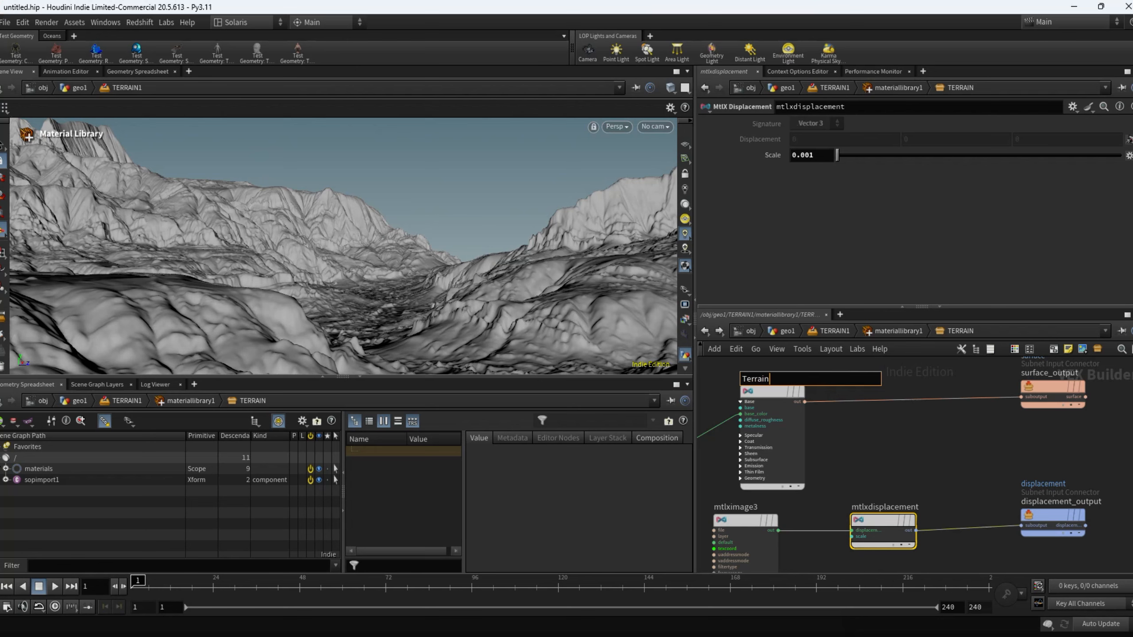
{"action": "key", "text": "Return"}
Step: Add a Collect node and connect both the surface output and the displacement output to it
{"action": "middle_click_drag", "start_coordinate": [932, 456], "coordinate": [687, 465]}
{"action": "key", "text": "Tab"}
{"action": "type", "text": "coll"}
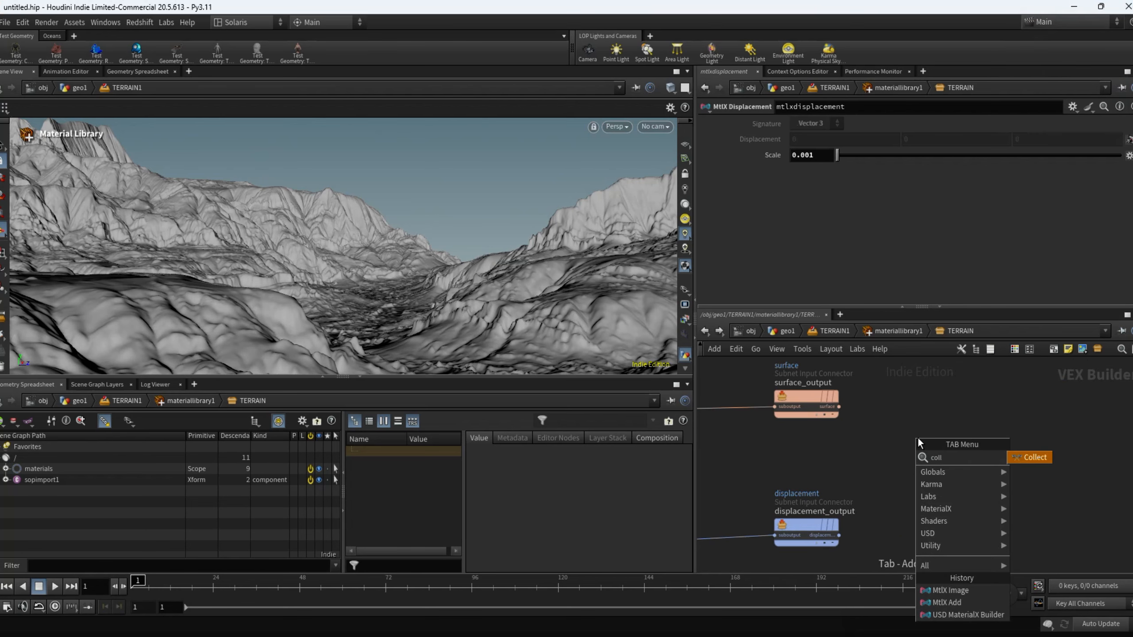
{"action": "left_click", "coordinate": [1025, 457]}
{"action": "left_click", "coordinate": [898, 463]}
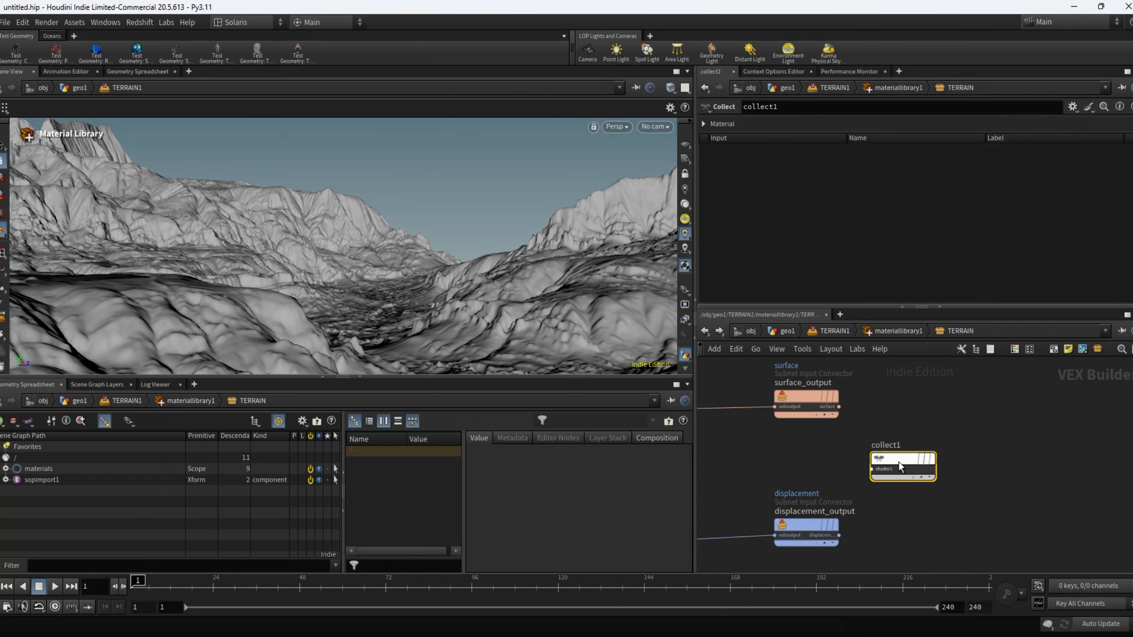
{"action": "left_click_drag", "start_coordinate": [869, 447], "coordinate": [839, 407]}
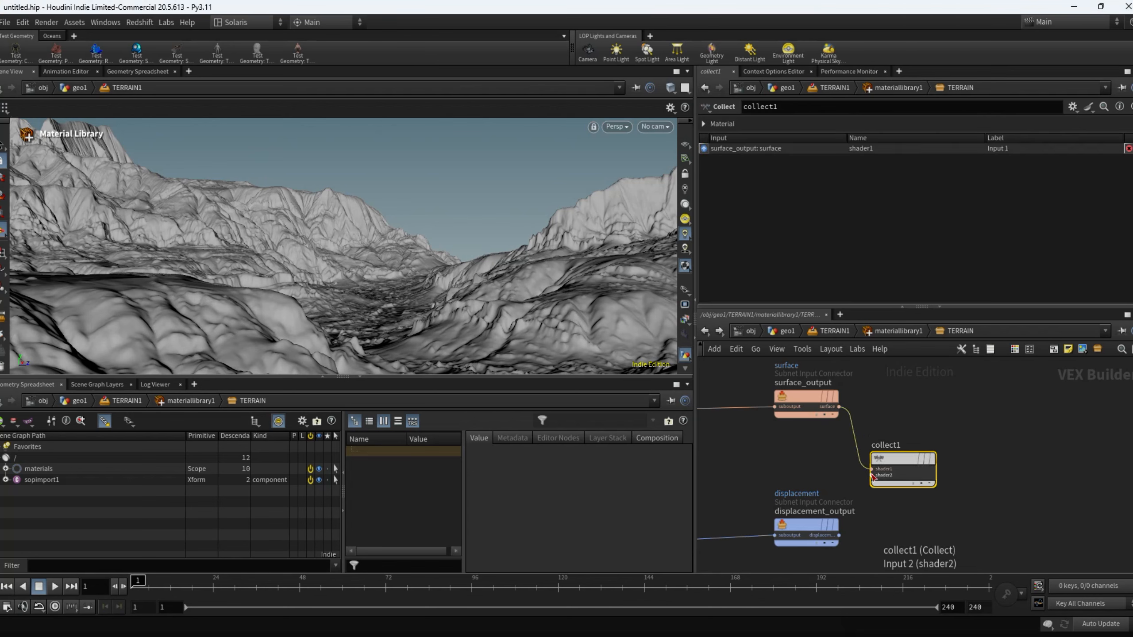
{"action": "left_click_drag", "start_coordinate": [870, 476], "coordinate": [839, 536]}
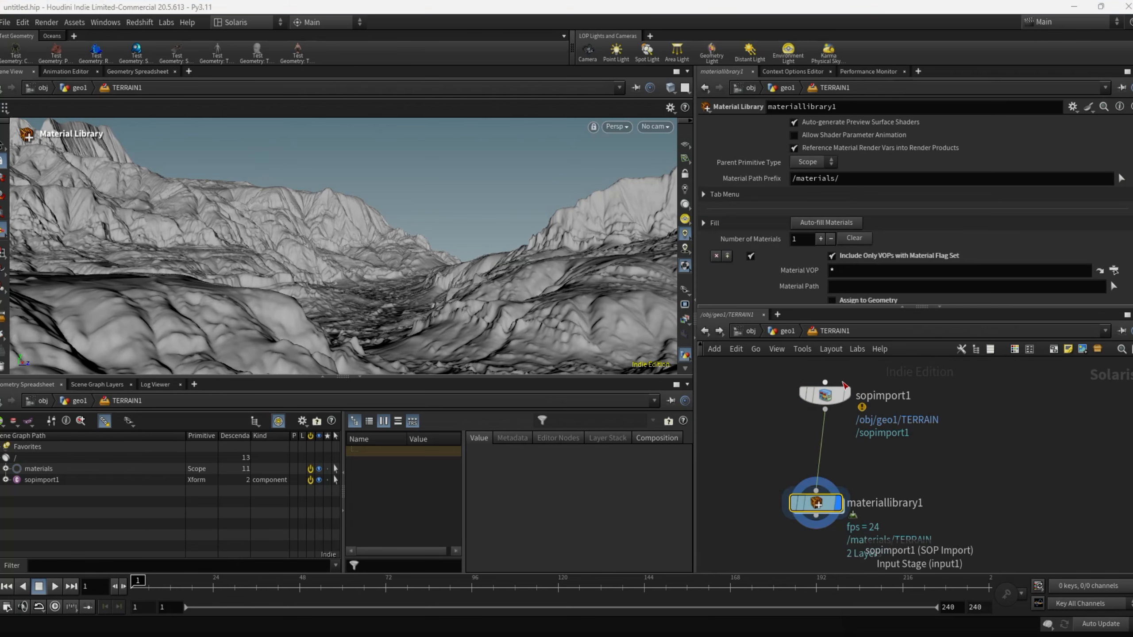
Step: Auto-fill the Material Library's materials and assign TERRAIN to the geometry path /sopimport1/mesh_0
{"action": "scroll", "coordinate": [835, 252], "scroll_direction": "down", "scroll_amount": 1}
{"action": "left_click", "coordinate": [831, 207]}
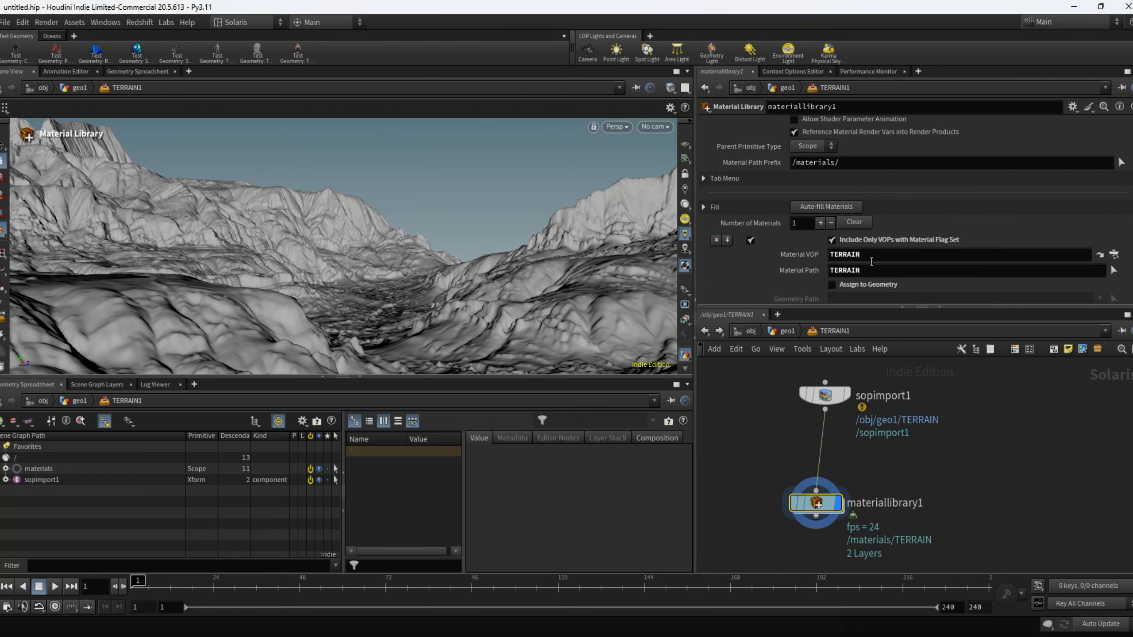
{"action": "left_click", "coordinate": [848, 286]}
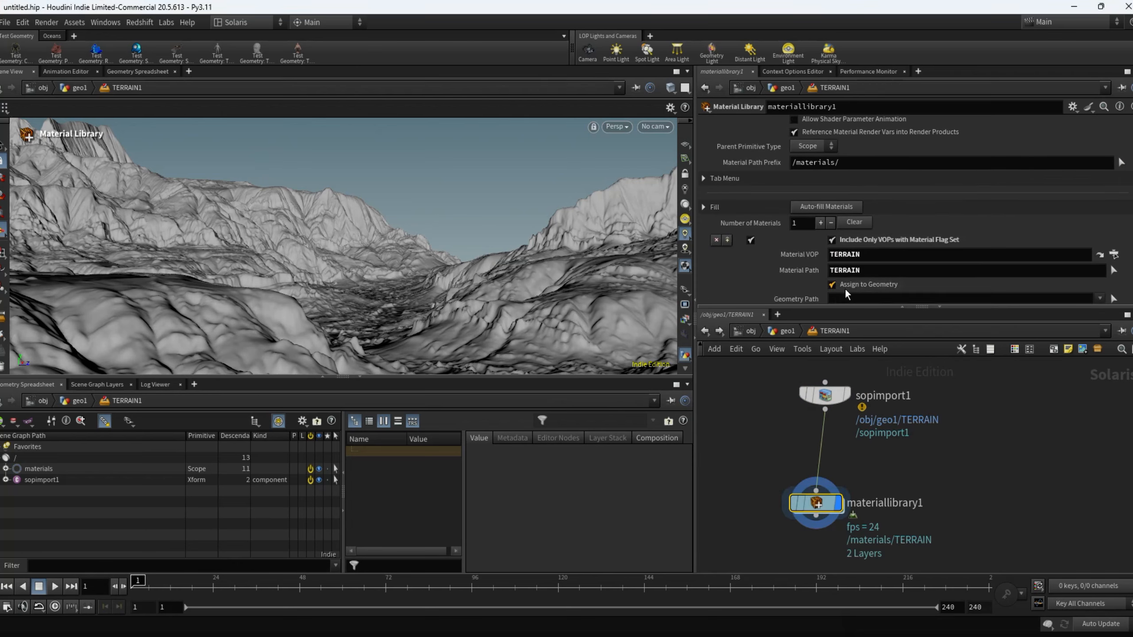
{"action": "left_click", "coordinate": [5, 480]}
{"action": "left_click", "coordinate": [44, 490]}
{"action": "left_click_drag", "start_coordinate": [800, 318], "coordinate": [843, 298]}
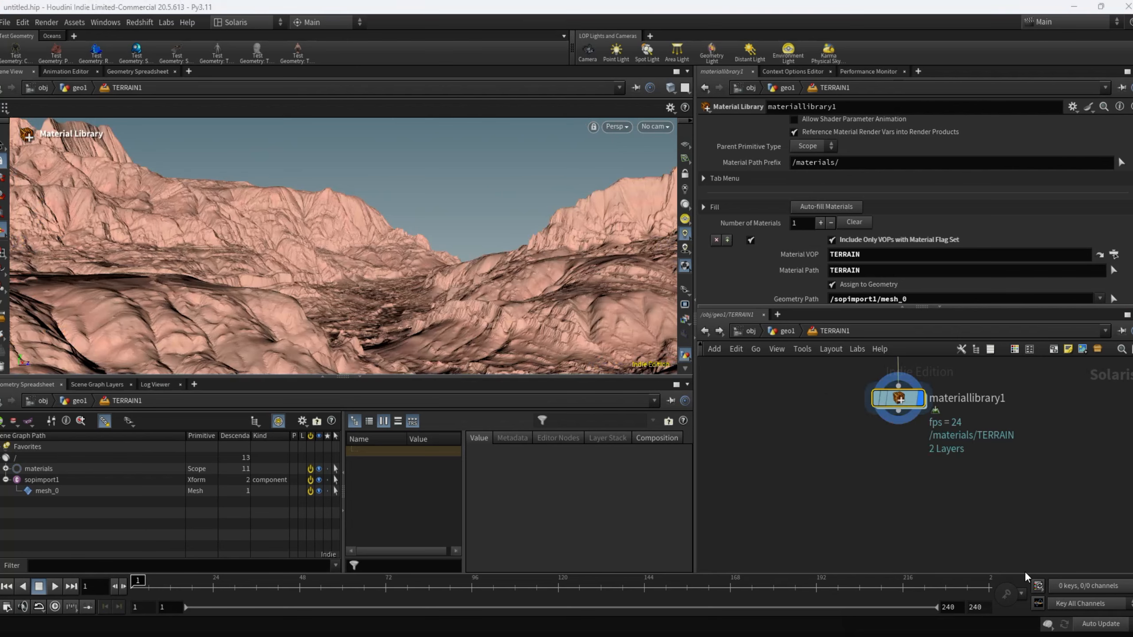
Step: Add an Assign Material node, connect it to the Material Library's output and make it the displayed node
{"action": "key", "text": "Tab"}
{"action": "type", "text": "assign"}
{"action": "key", "text": "Return"}
{"action": "left_click", "coordinate": [894, 483]}
{"action": "left_click_drag", "start_coordinate": [898, 411], "coordinate": [894, 471]}
{"action": "left_click", "coordinate": [916, 484]}
Step: In the Assign Material node, set the primitives to /sopimport1/mesh_0 and the material path to /materials/TERRAIN
{"action": "left_click_drag", "start_coordinate": [38, 494], "coordinate": [869, 142]}
{"action": "left_click", "coordinate": [1122, 175]}
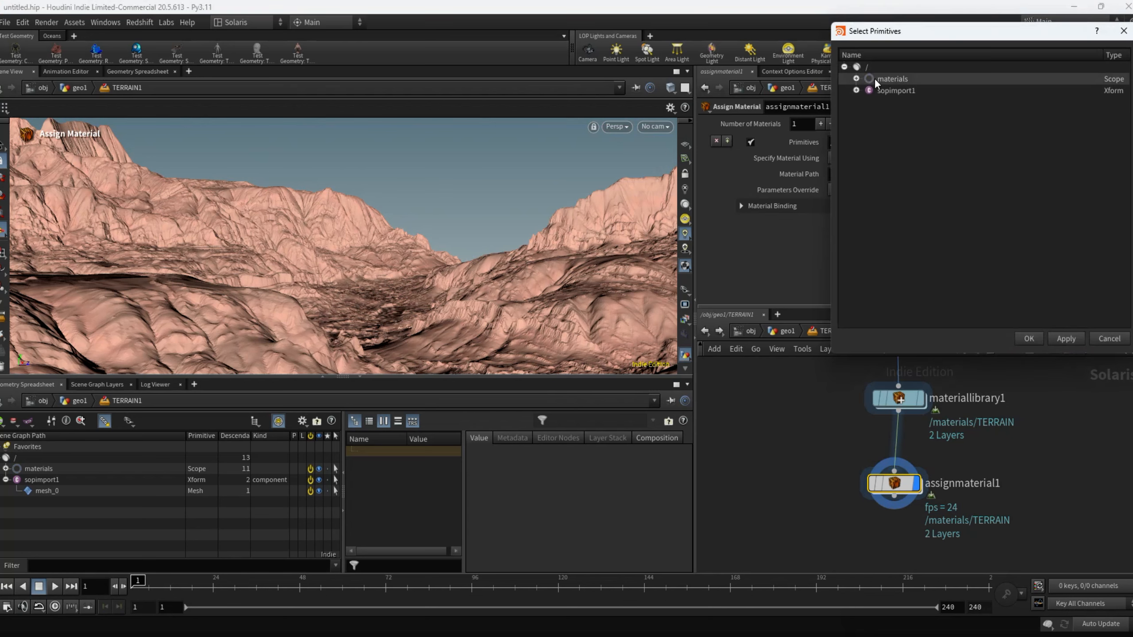
{"action": "left_click", "coordinate": [856, 78]}
{"action": "left_click", "coordinate": [886, 90]}
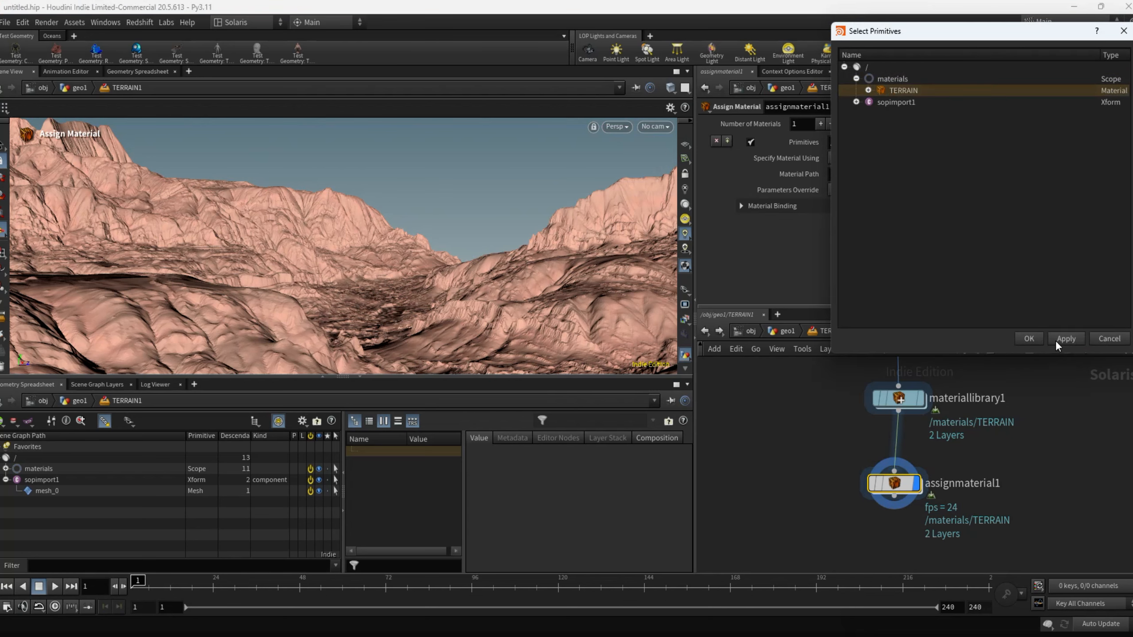
{"action": "left_click", "coordinate": [1028, 338]}
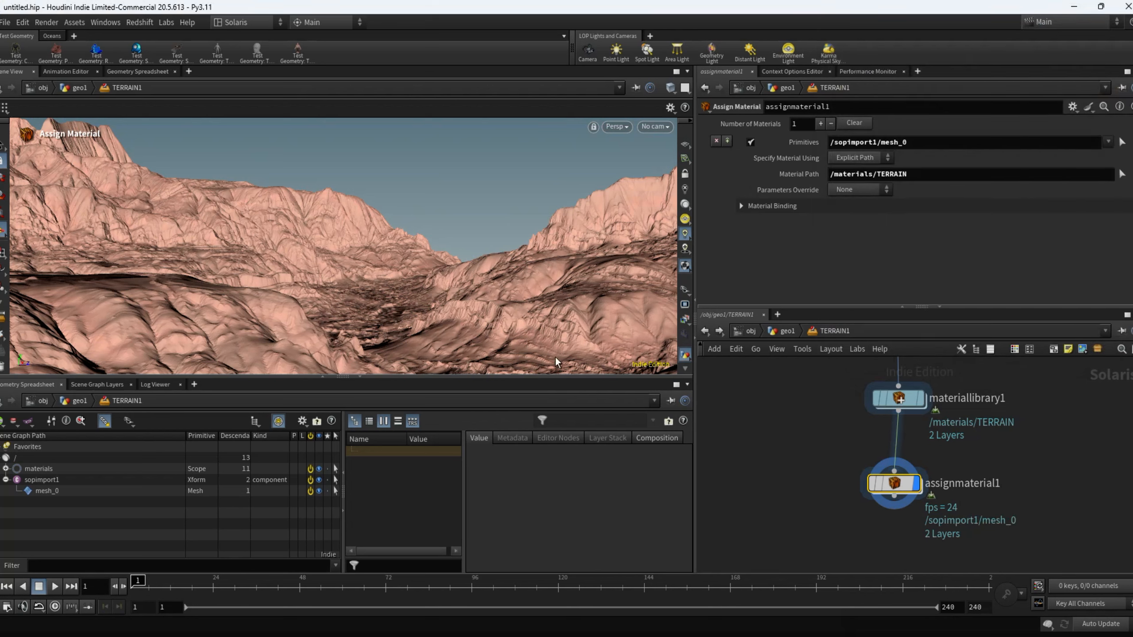
Step: Connect a Karma Sky Atmosphere node to the Assign Material node's output and make it the displayed node
{"action": "middle_click_drag", "start_coordinate": [820, 474], "coordinate": [791, 397]}
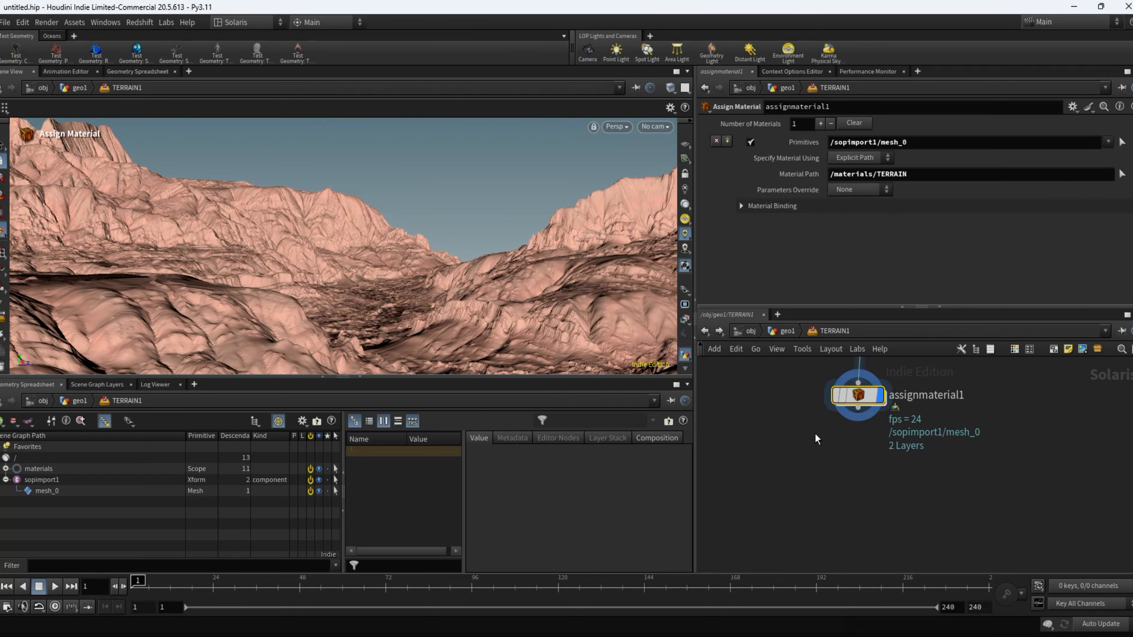
{"action": "left_click", "coordinate": [858, 408]}
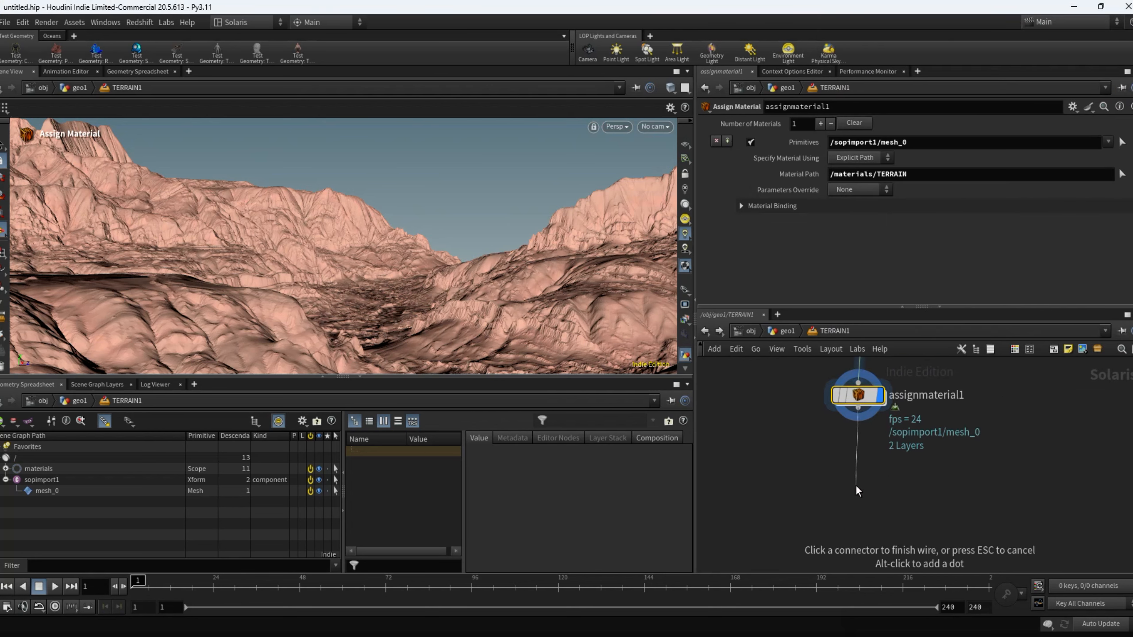
{"action": "key", "text": "Tab"}
{"action": "type", "text": "karma"}
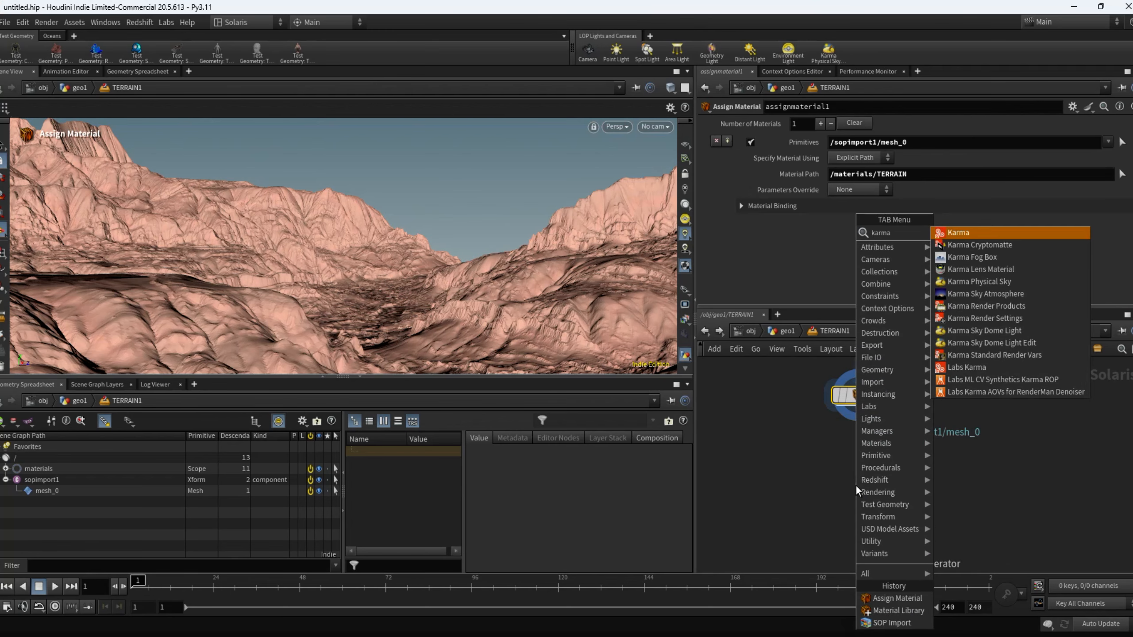
{"action": "left_click", "coordinate": [975, 295]}
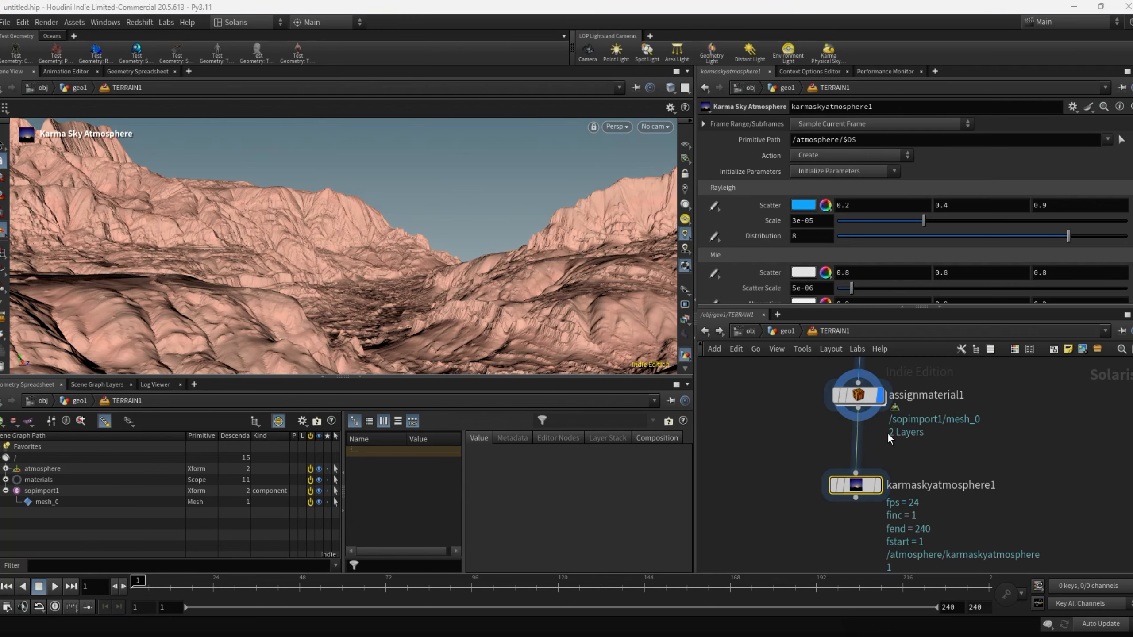
{"action": "left_click", "coordinate": [880, 486]}
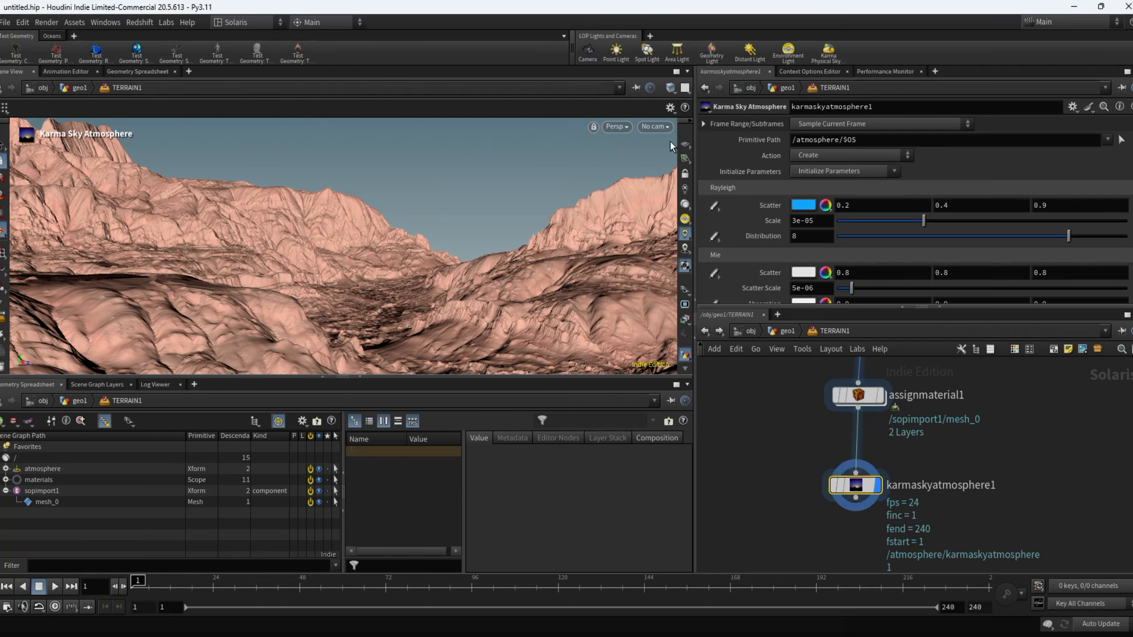
Step: Create a new camera from the current viewport view and move it closer over the valley
{"action": "left_click", "coordinate": [645, 128]}
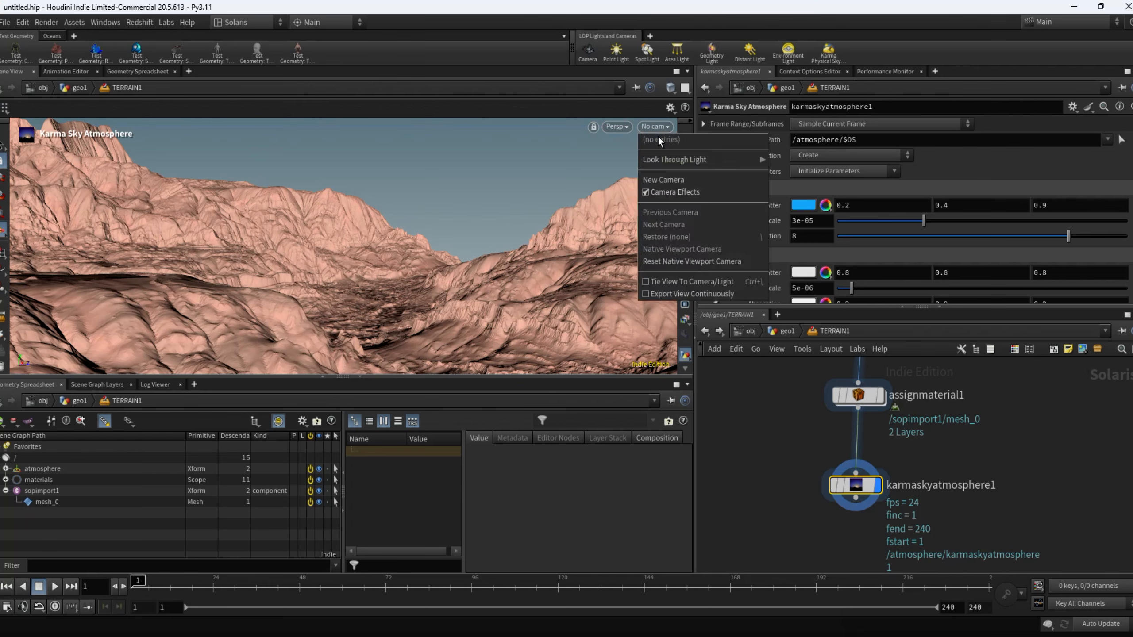
{"action": "left_click", "coordinate": [670, 180]}
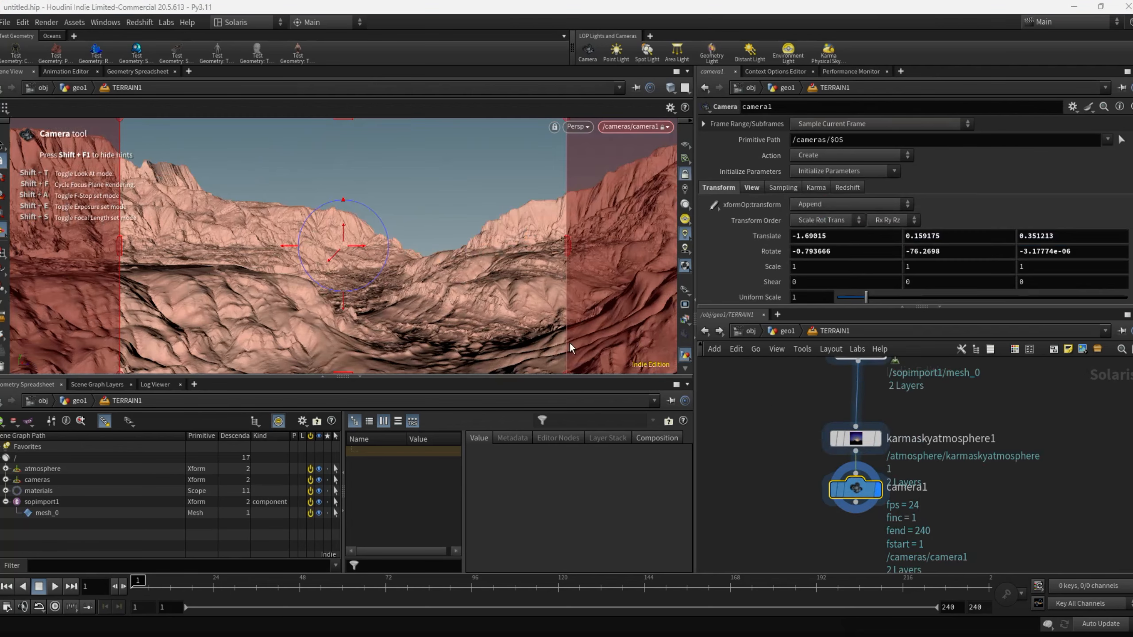
{"action": "left_click_drag", "start_coordinate": [331, 263], "coordinate": [364, 262]}
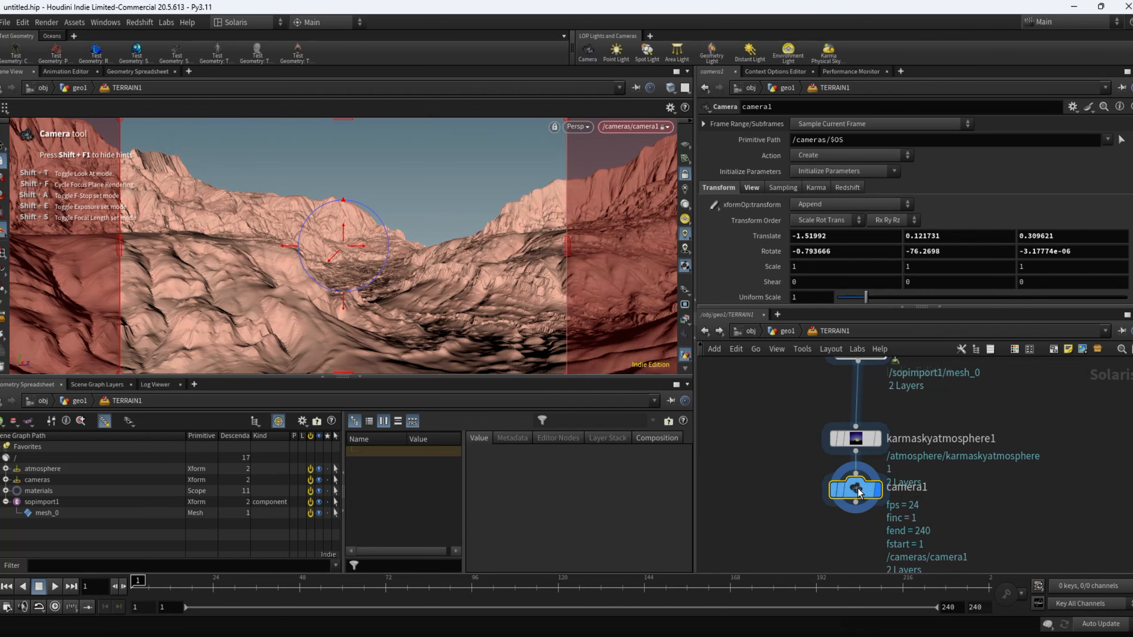
Step: Add the Karma render settings and USD Render ROP nodes below the camera node
{"action": "mouse_move", "coordinate": [857, 461]}
{"action": "middle_click_drag", "start_coordinate": [825, 537], "coordinate": [740, 444]}
{"action": "scroll", "coordinate": [765, 484], "scroll_direction": "down", "scroll_amount": 2}
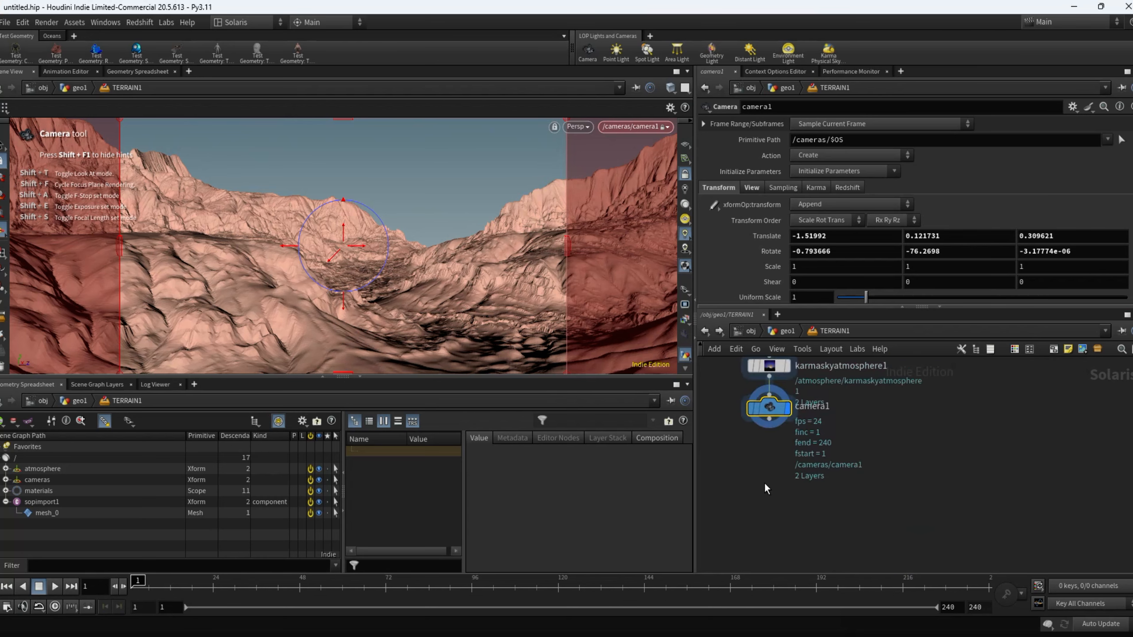
{"action": "key", "text": "Tab"}
{"action": "type", "text": "ka"}
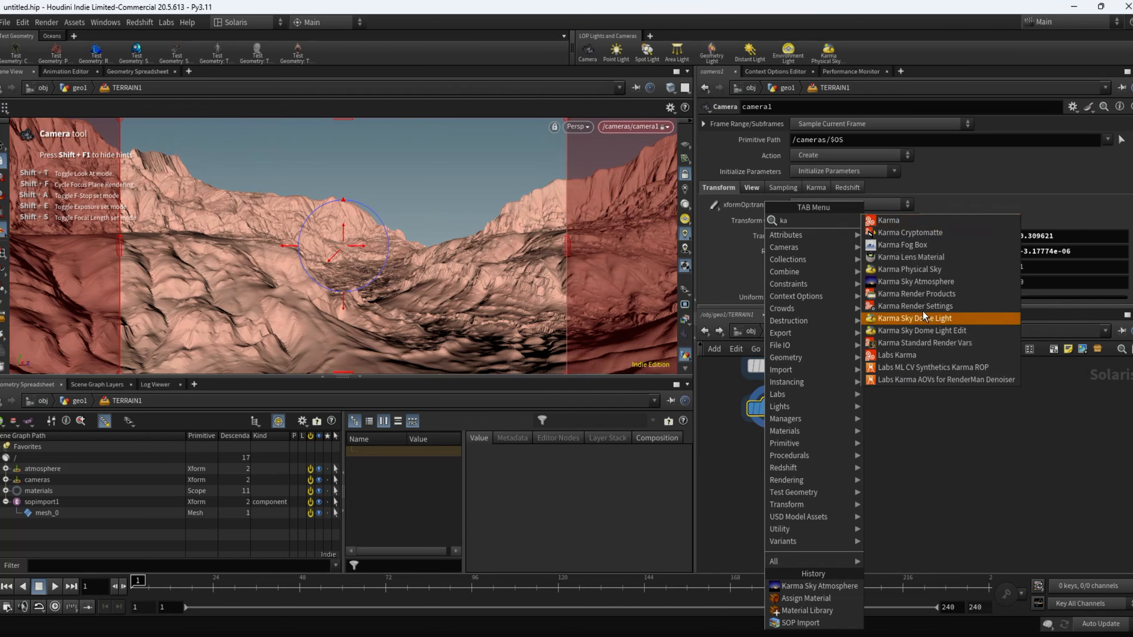
{"action": "left_click", "coordinate": [889, 223]}
{"action": "left_click", "coordinate": [776, 478]}
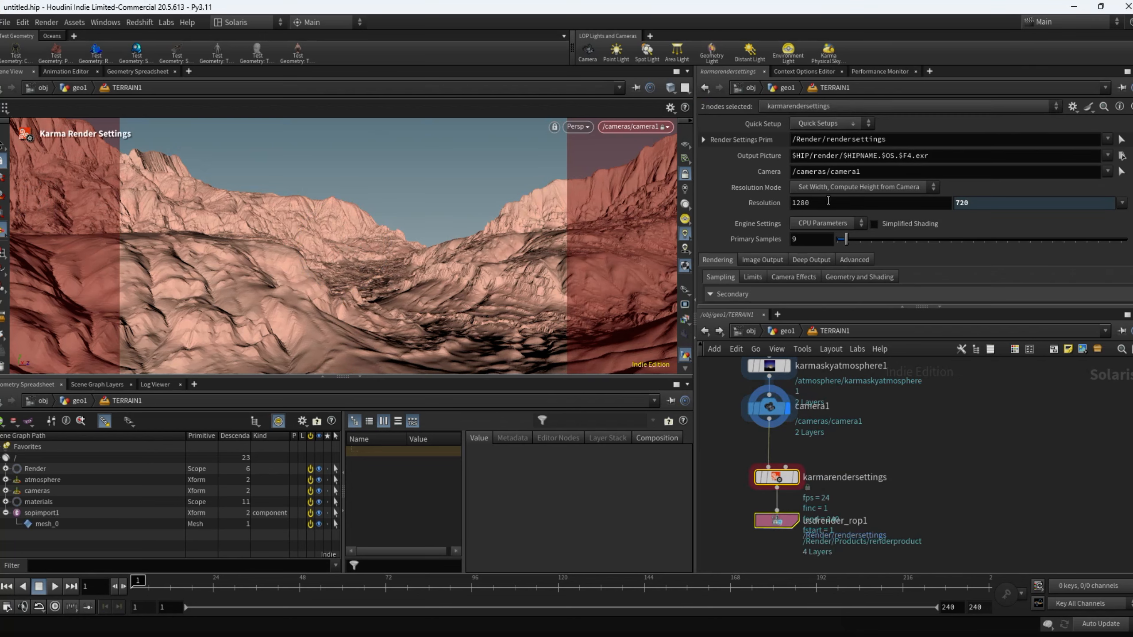
Step: Set the Karma render engine to XPU and the resolution to 1920 × 1080
{"action": "left_click", "coordinate": [823, 223]}
{"action": "left_click", "coordinate": [823, 249]}
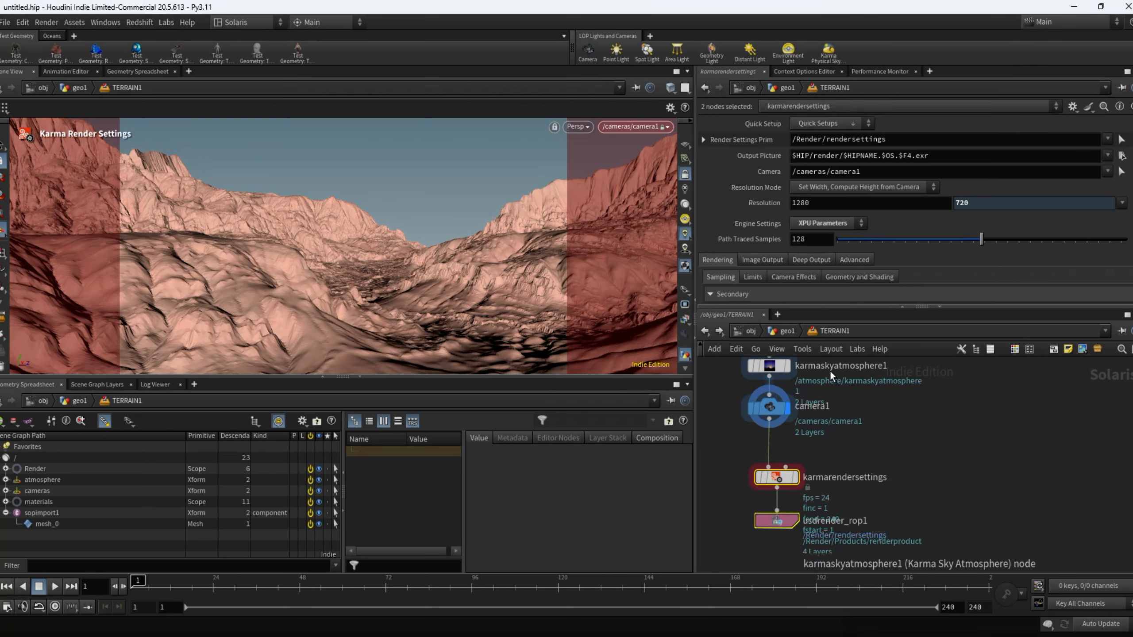
{"action": "left_click", "coordinate": [1122, 203]}
{"action": "left_click", "coordinate": [1100, 240]}
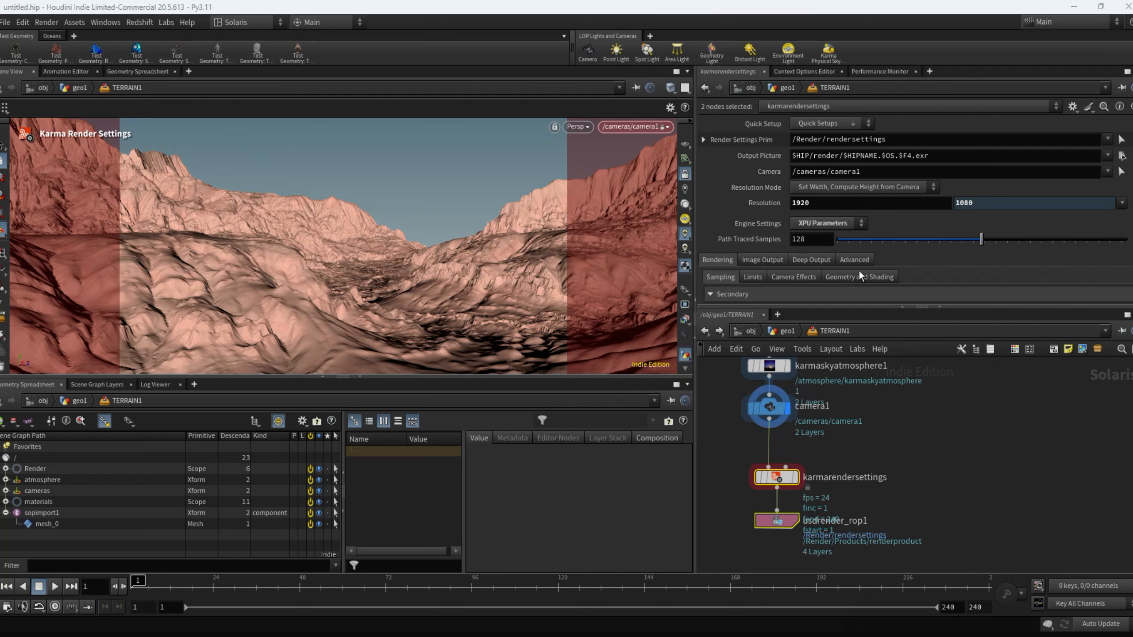
Step: Switch the viewport renderer to Karma XPU
{"action": "left_click", "coordinate": [585, 128]}
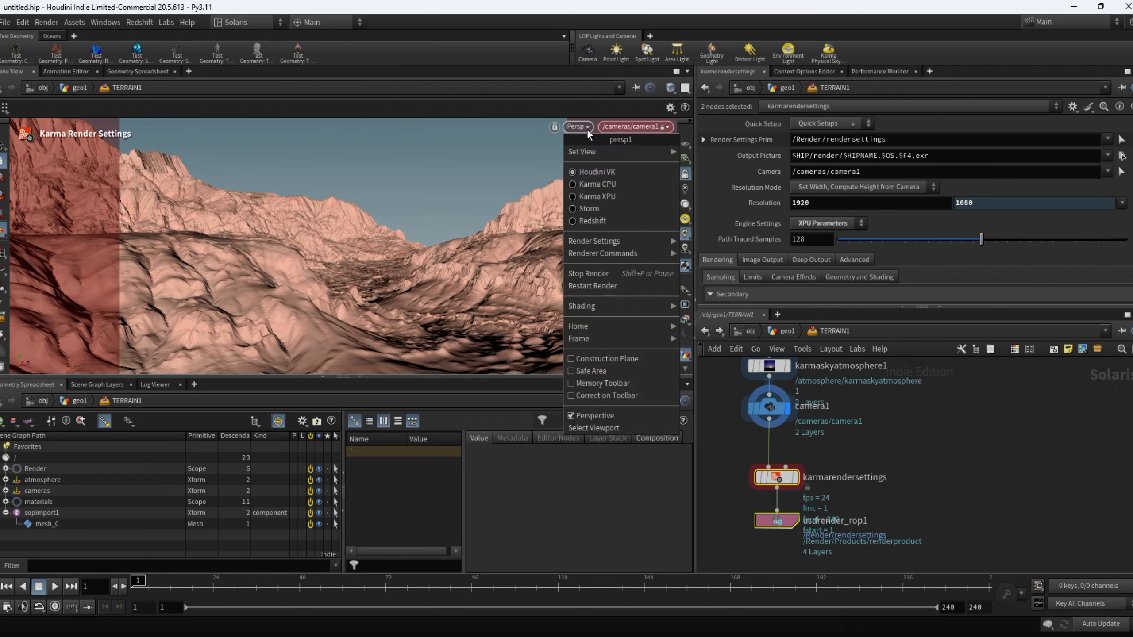
{"action": "left_click", "coordinate": [597, 197]}
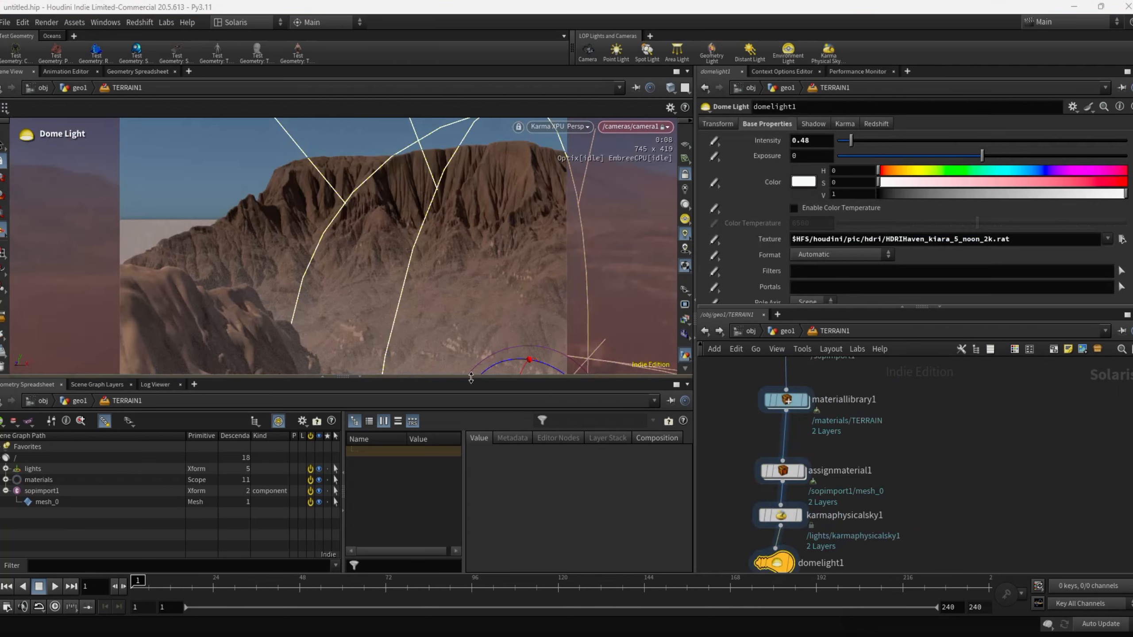
Step: Reframe the camera view on the cliffs and set the dome light's texture format to Mirrored Ball
{"action": "key", "text": "Escape"}
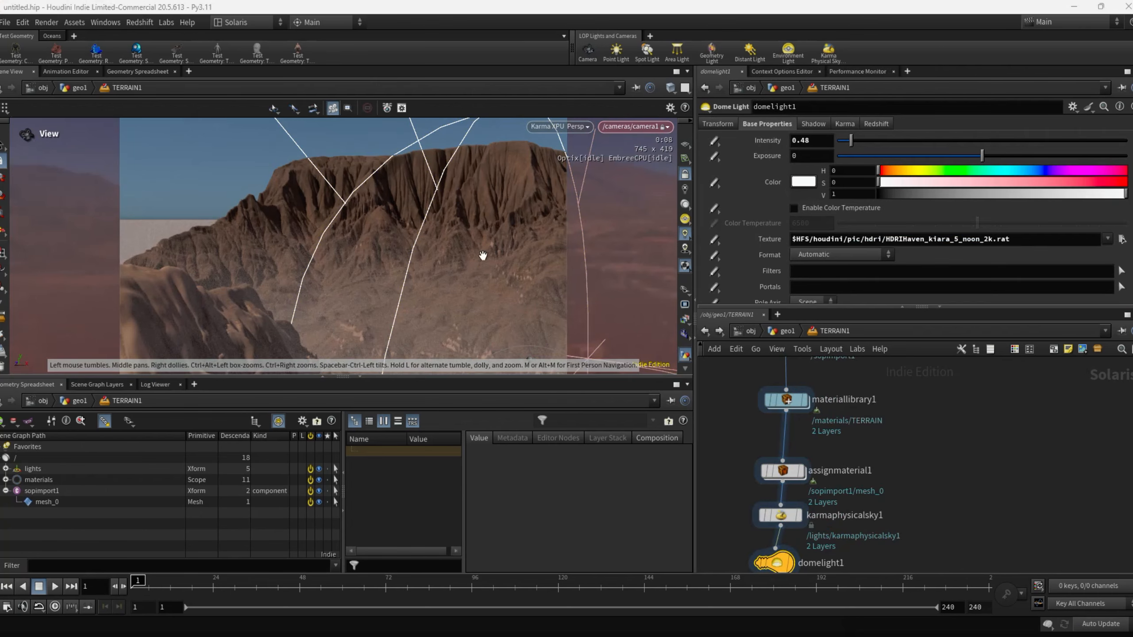
{"action": "key", "text": "Return"}
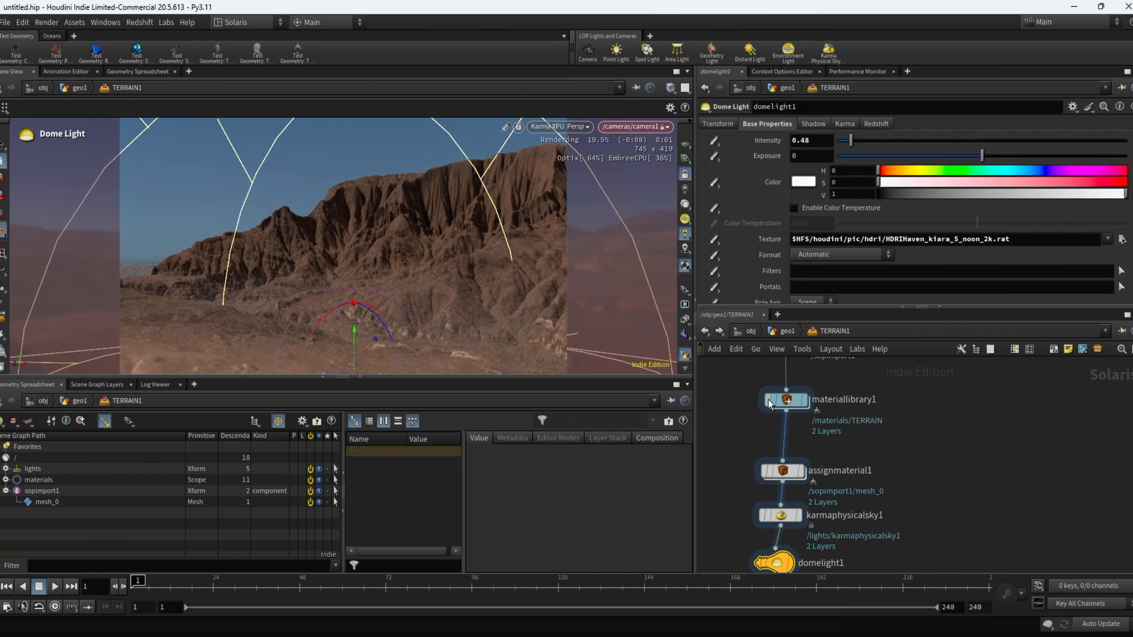
{"action": "left_click", "coordinate": [860, 254]}
{"action": "left_click", "coordinate": [859, 287]}
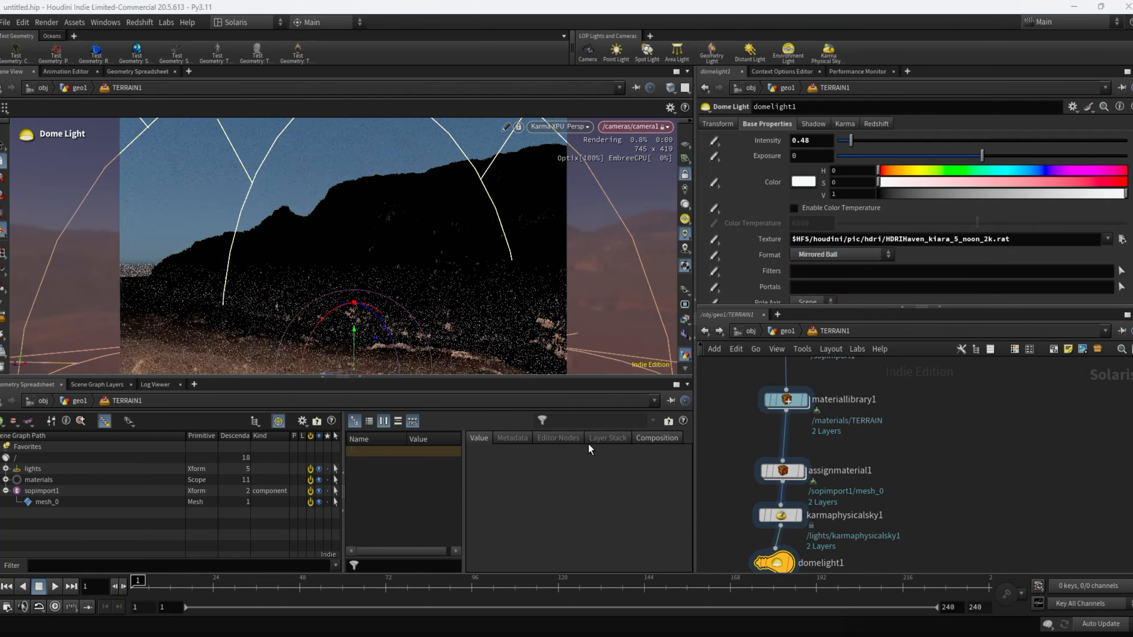
Step: Examine the Karma Physical Sky node's sun settings and its Sampling and Light parameter groups
{"action": "mouse_move", "coordinate": [783, 524]}
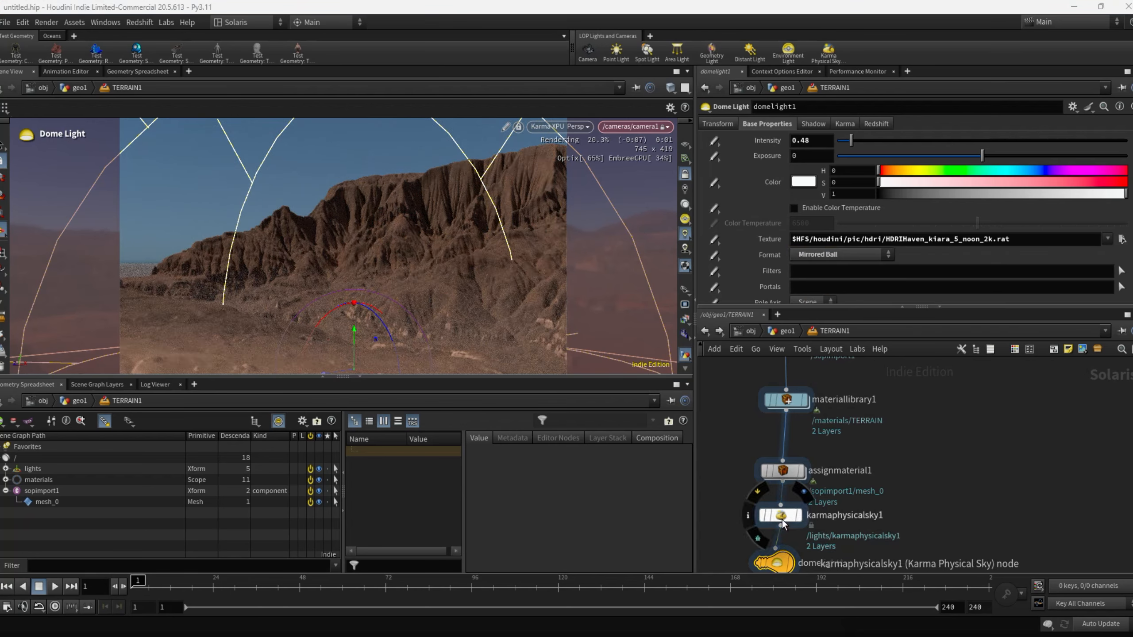
{"action": "left_click", "coordinate": [782, 521]}
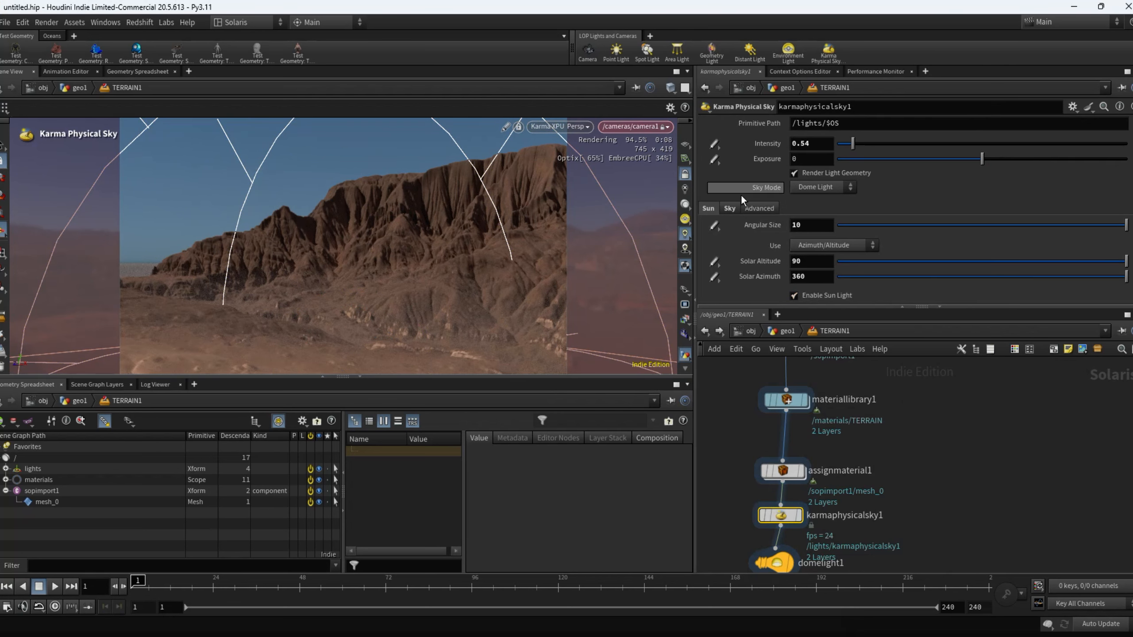
{"action": "left_click", "coordinate": [803, 228]}
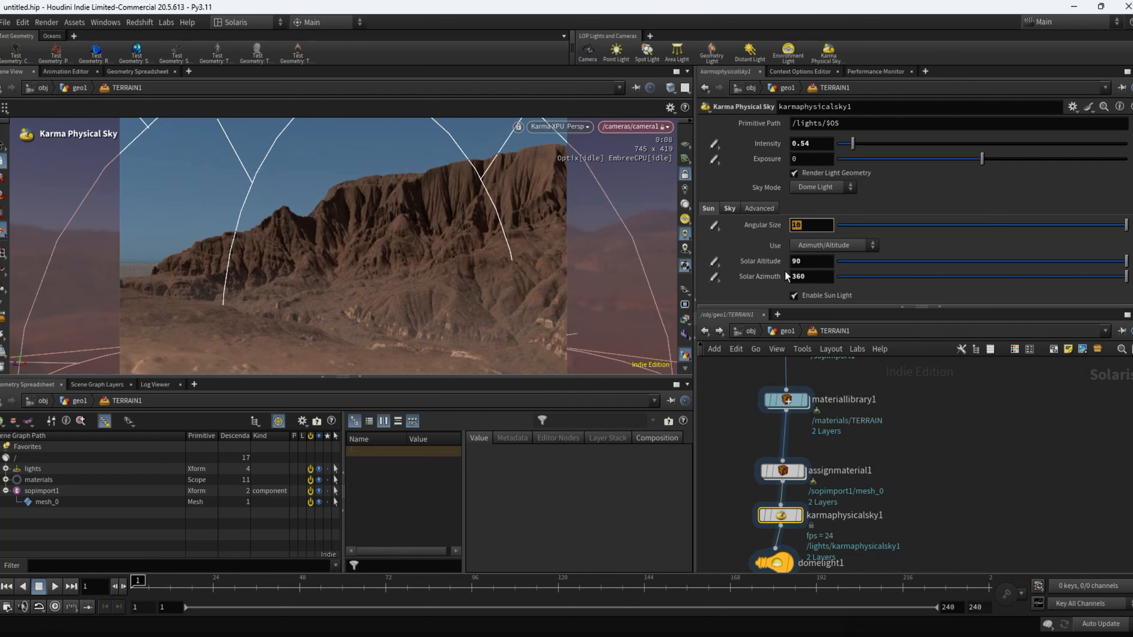
{"action": "left_click", "coordinate": [826, 245]}
{"action": "left_click", "coordinate": [827, 245]}
{"action": "scroll", "coordinate": [843, 277], "scroll_direction": "down", "scroll_amount": 5}
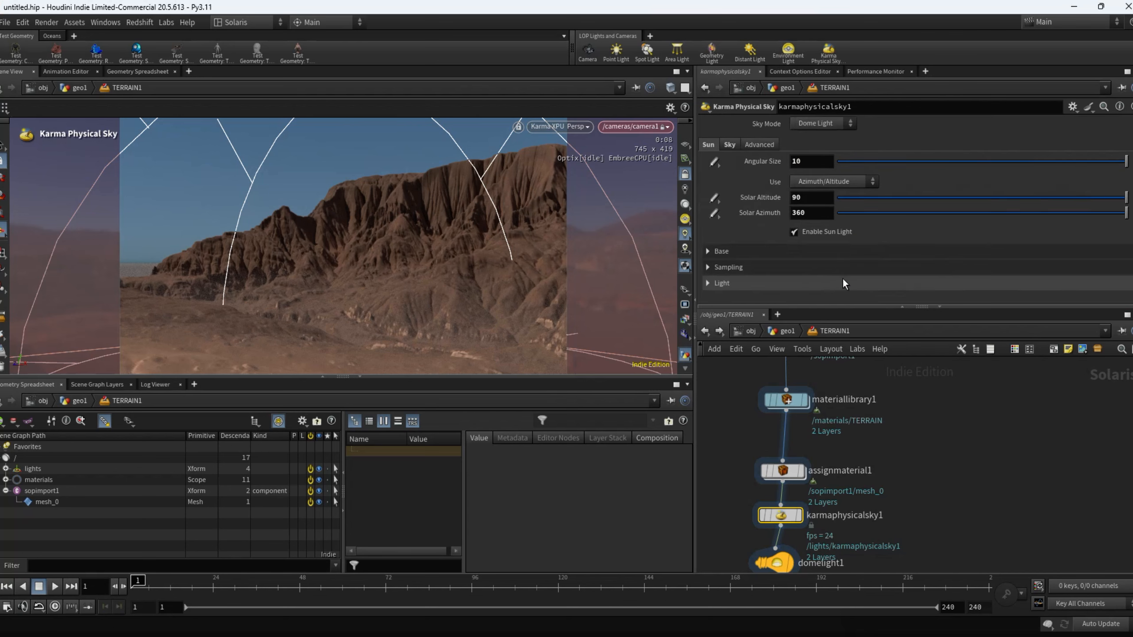
{"action": "left_click", "coordinate": [706, 252]}
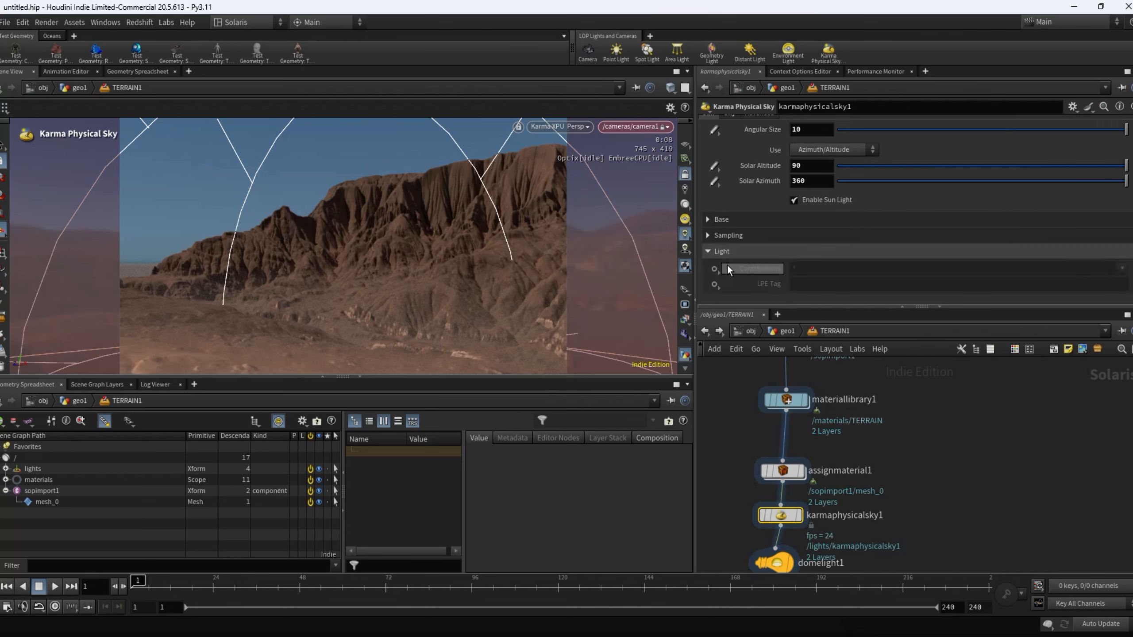
{"action": "left_click", "coordinate": [708, 234]}
{"action": "scroll", "coordinate": [741, 254], "scroll_direction": "down", "scroll_amount": 2}
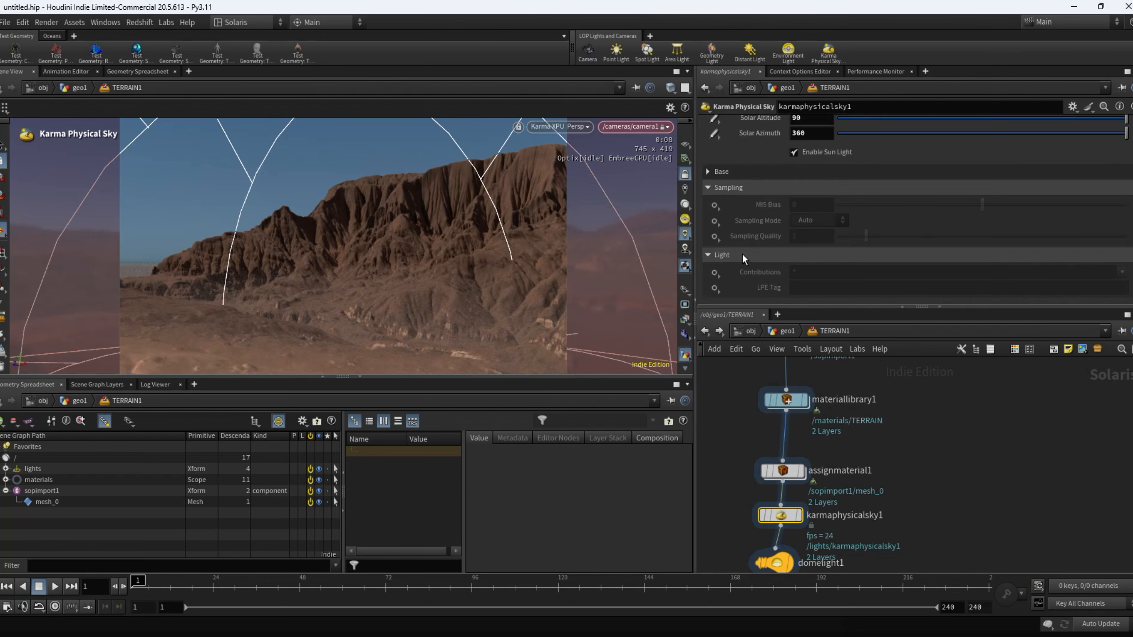
Step: Enable the Karma Physical Sky's Sampling Quality parameter for editing and set it to 3
{"action": "left_click", "coordinate": [714, 237]}
{"action": "left_click", "coordinate": [731, 250]}
{"action": "double_click", "coordinate": [807, 240]}
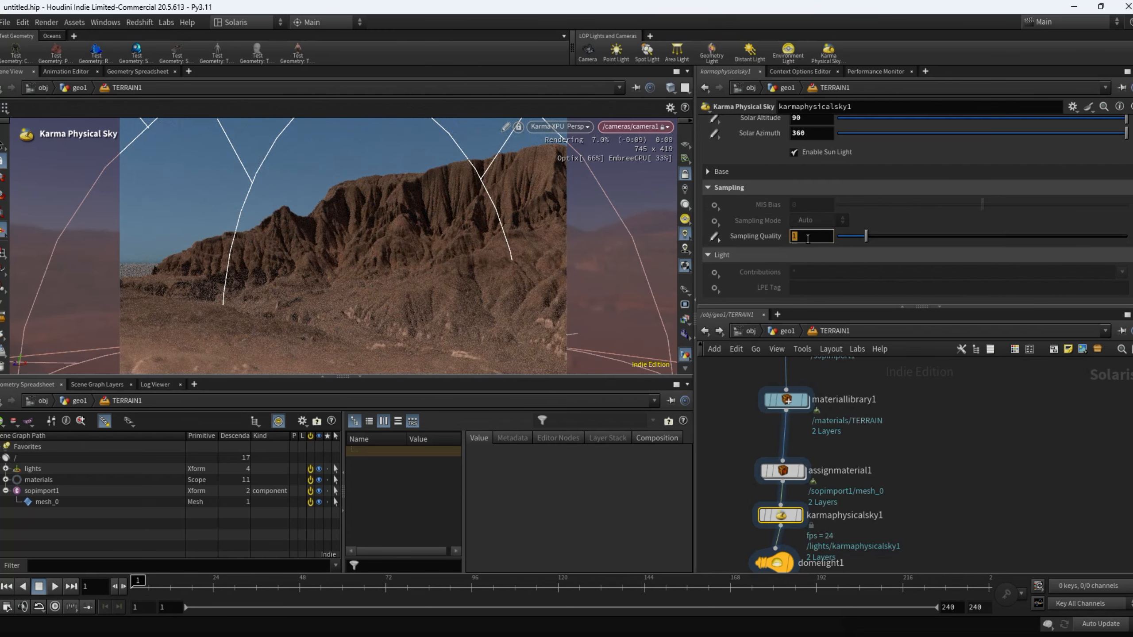
{"action": "type", "text": "4"}
{"action": "key", "text": "BackSpace"}
{"action": "type", "text": "3"}
{"action": "left_click", "coordinate": [942, 446]}
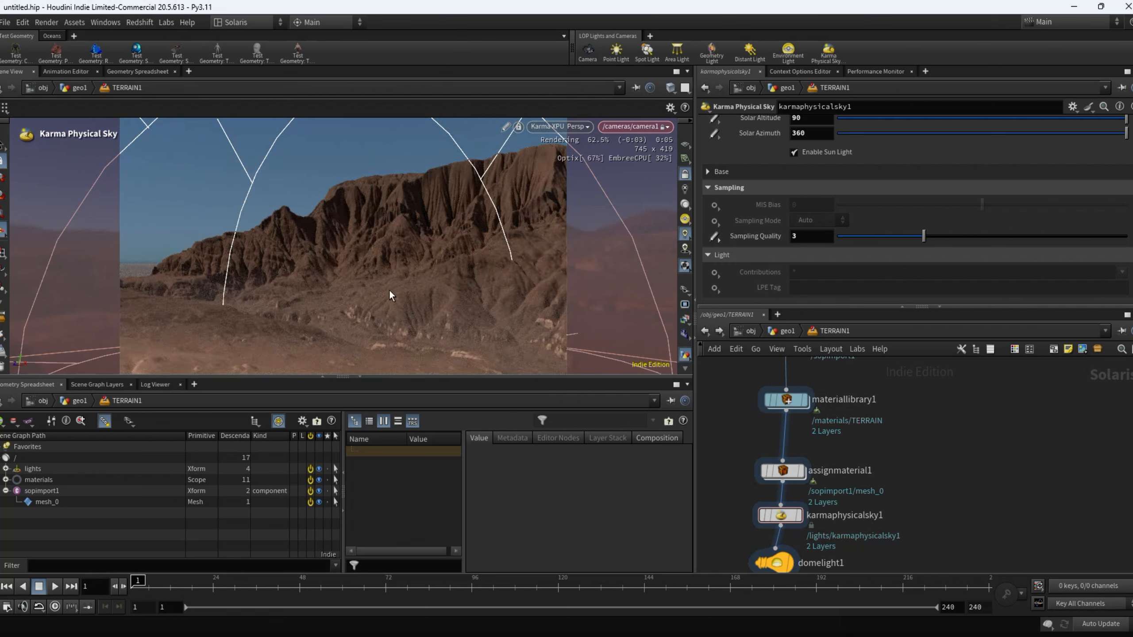
Step: Reframe the camera closer on the foot of the cliffs, with the rocky ground filling the foreground
{"action": "left_click_drag", "start_coordinate": [370, 272], "coordinate": [452, 290], "text": "alt"}
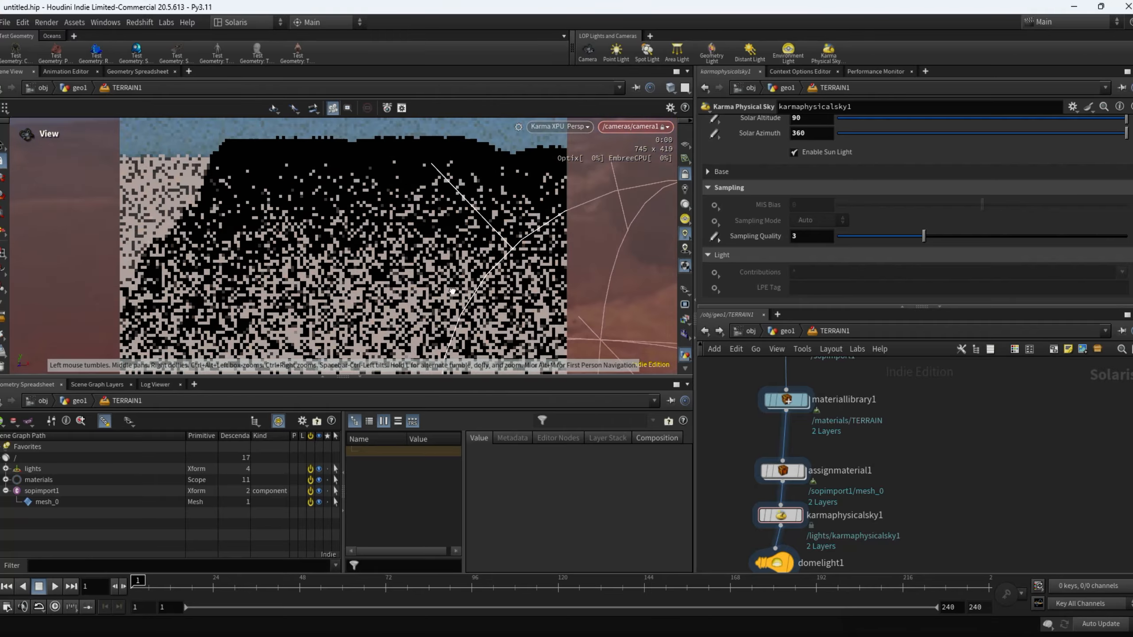
{"action": "left_click_drag", "start_coordinate": [443, 223], "coordinate": [336, 162]}
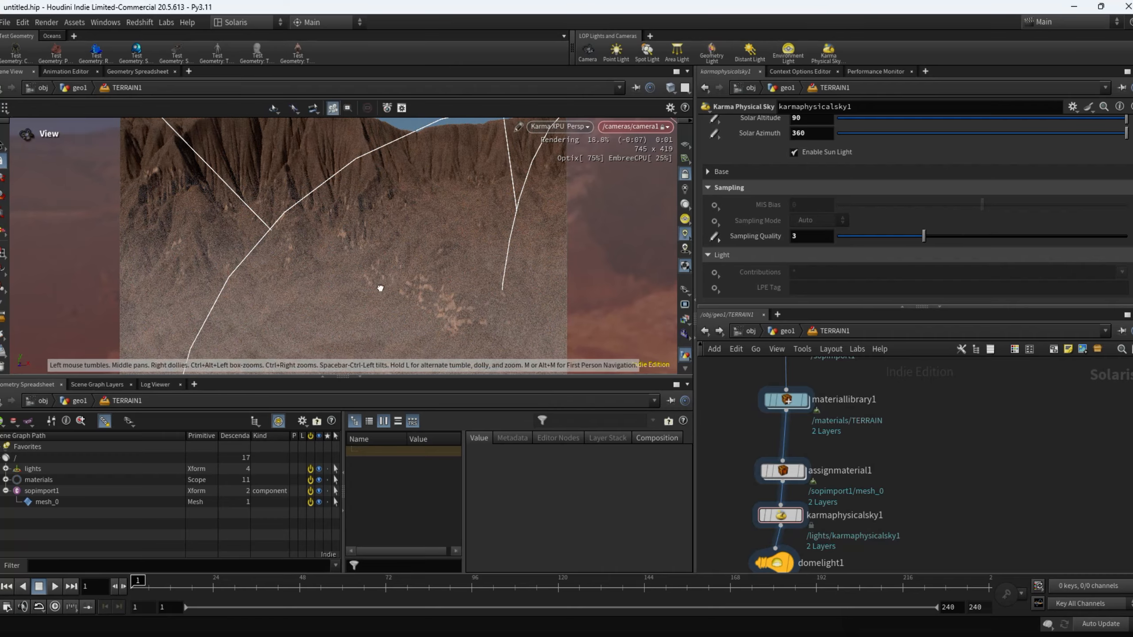
{"action": "left_click_drag", "start_coordinate": [381, 288], "coordinate": [499, 167]}
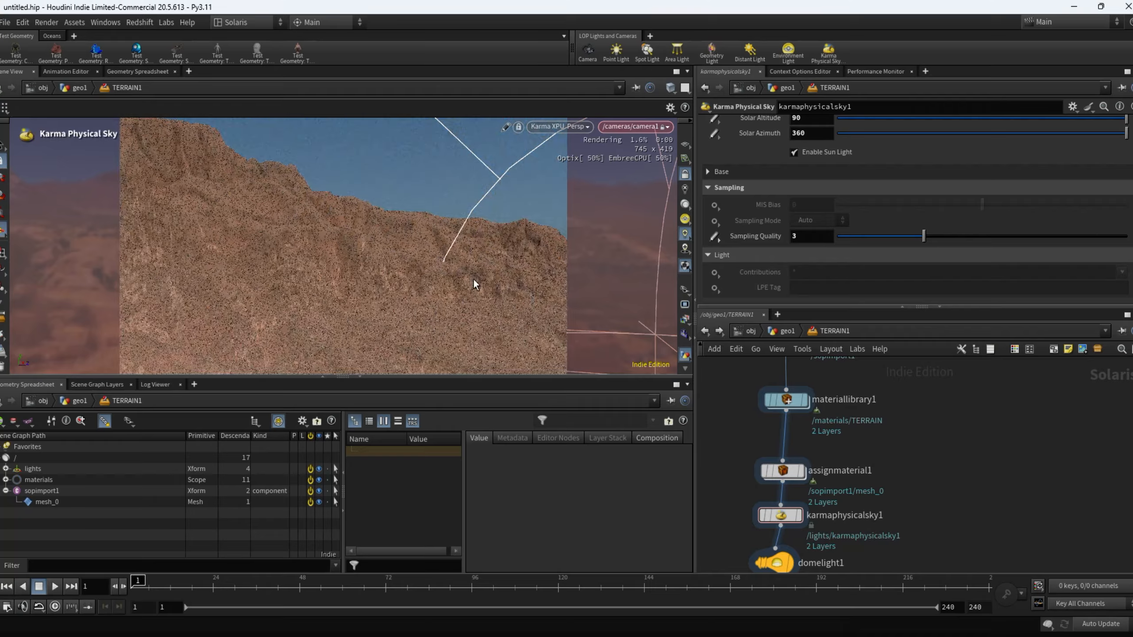
{"action": "left_click_drag", "start_coordinate": [384, 287], "coordinate": [246, 286], "text": "alt"}
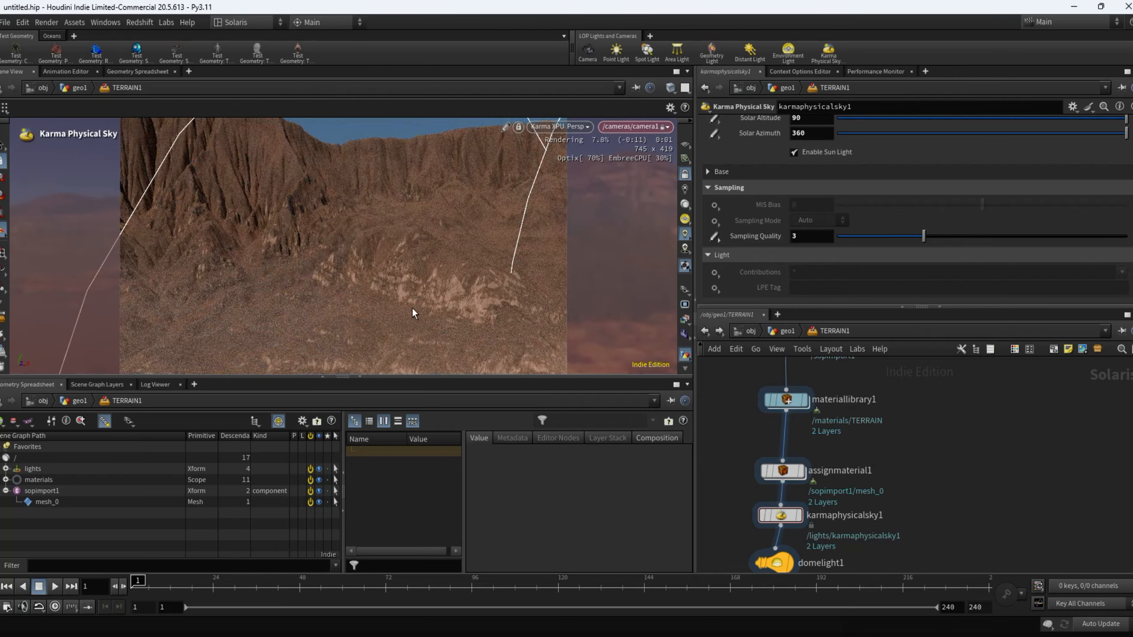